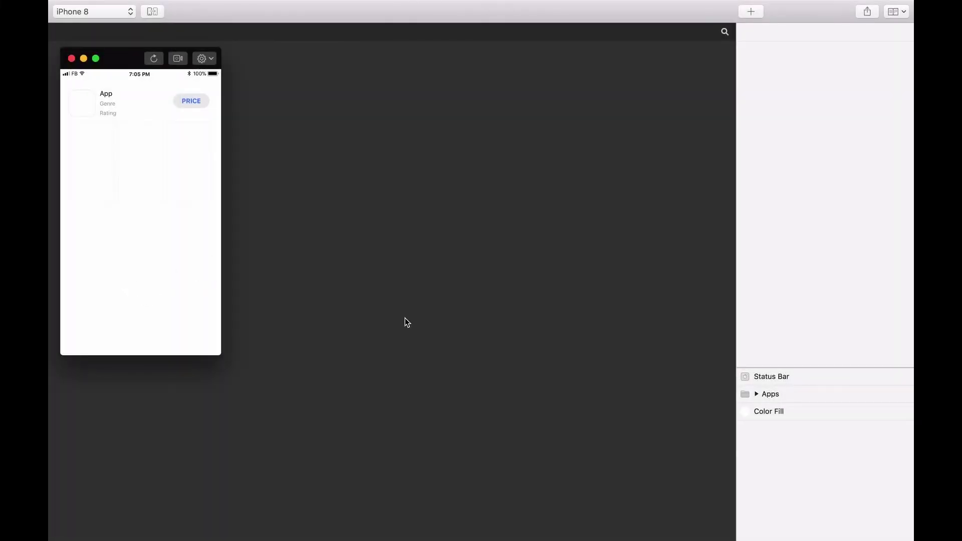
Step: Add a Network Request patch to the middle of the empty patch editor
click(419, 333)
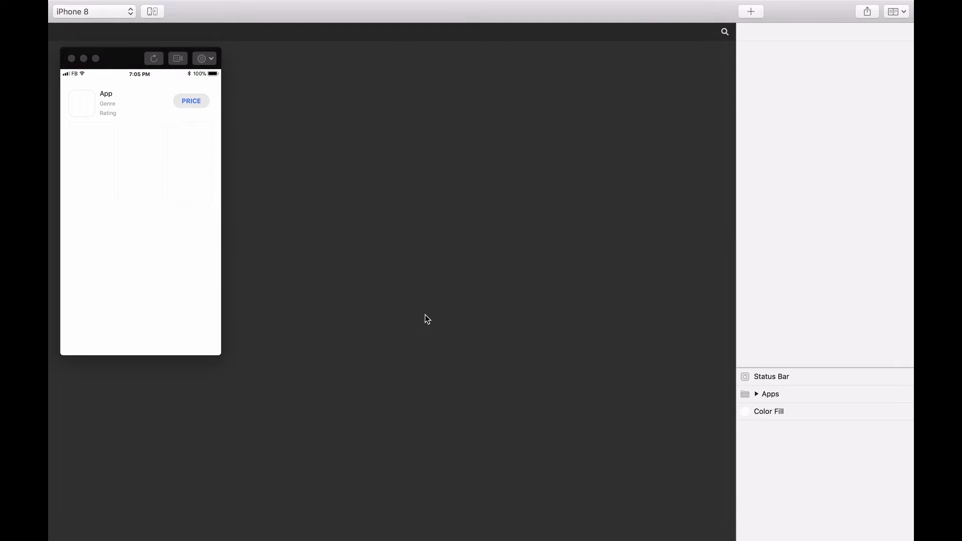
double_click(424, 314)
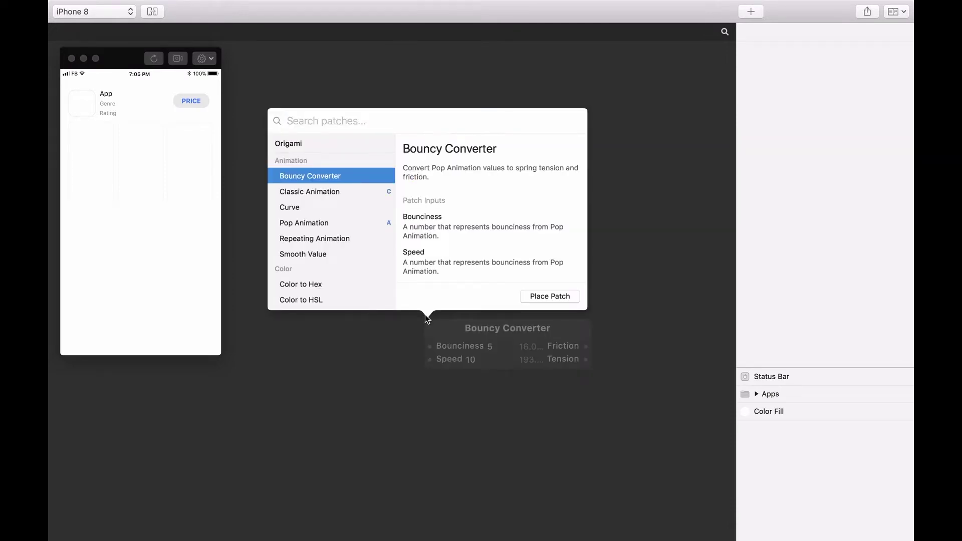
text(network)
key(Return)
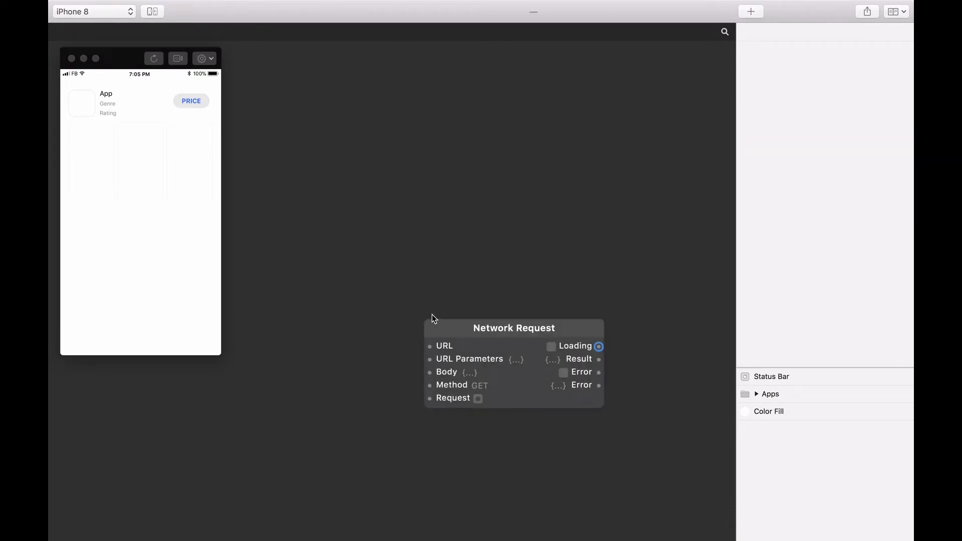
drag(497, 324, 454, 270)
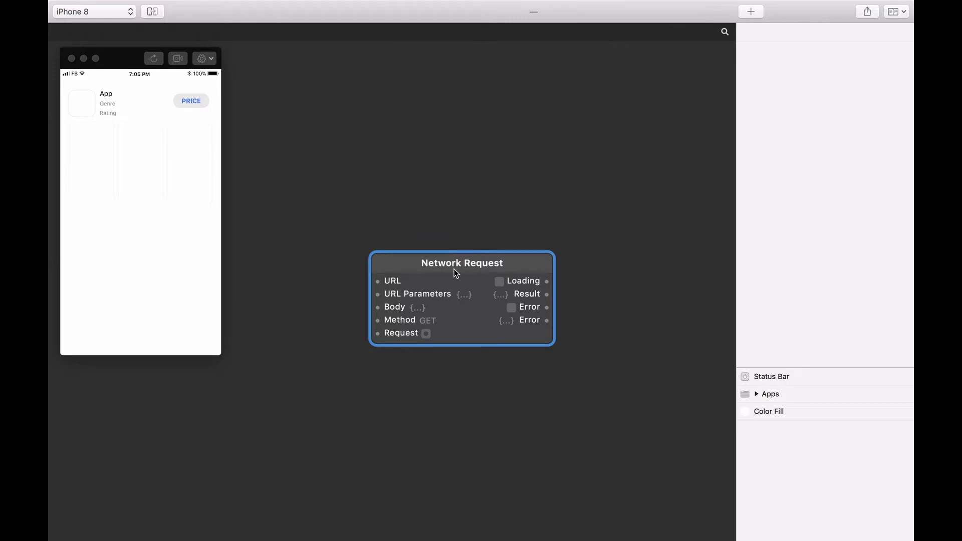
Step: Copy the iTunes search URL from the tutorial page in the browser into the Network Request patch's URL input in Origami Studio
key(super+Tab)
scroll(456, 273, down, 10)
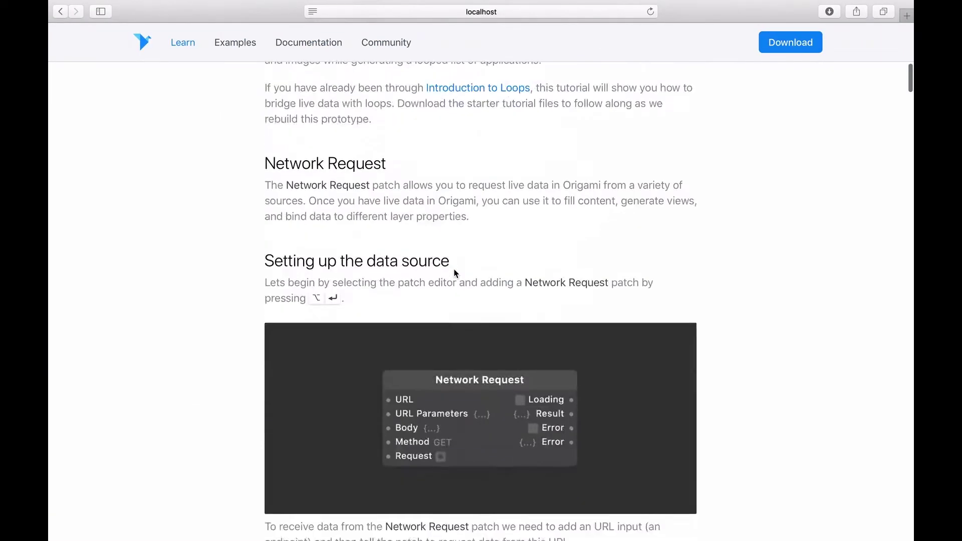
scroll(456, 273, down, 5)
drag(630, 362, 261, 346)
key(super+Tab)
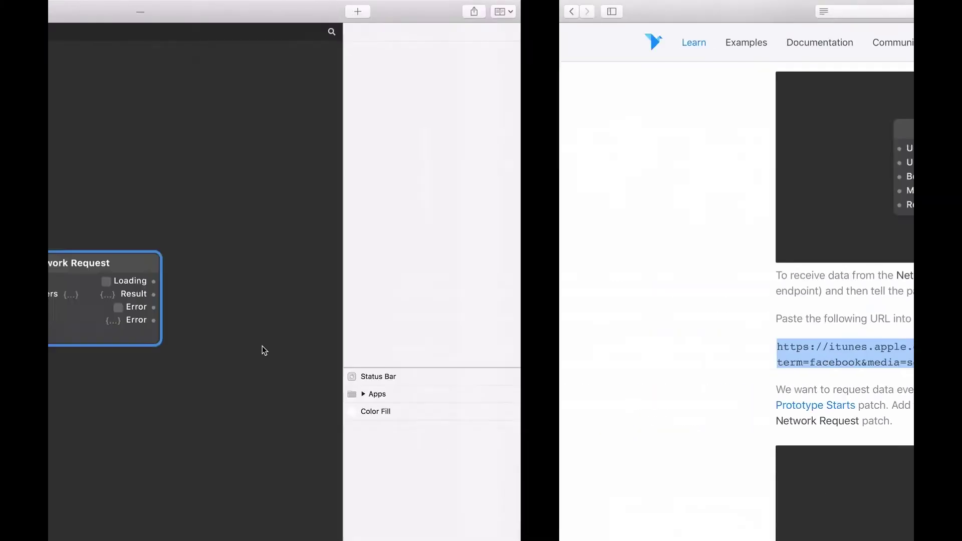
click(416, 281)
key(super+v)
key(Return)
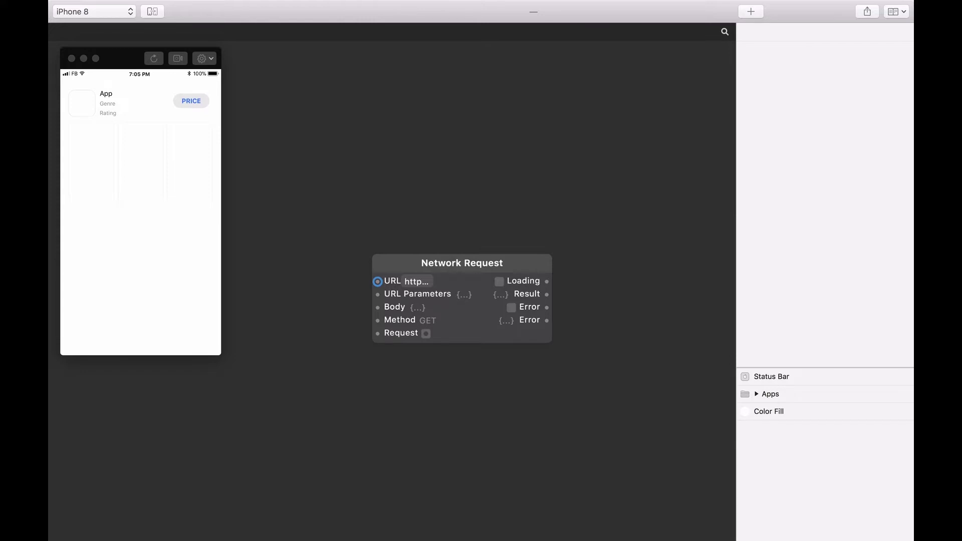
Step: Add a When Prototype Starts patch and connect its output to the Network Request's Request input
double_click(297, 345)
text(when)
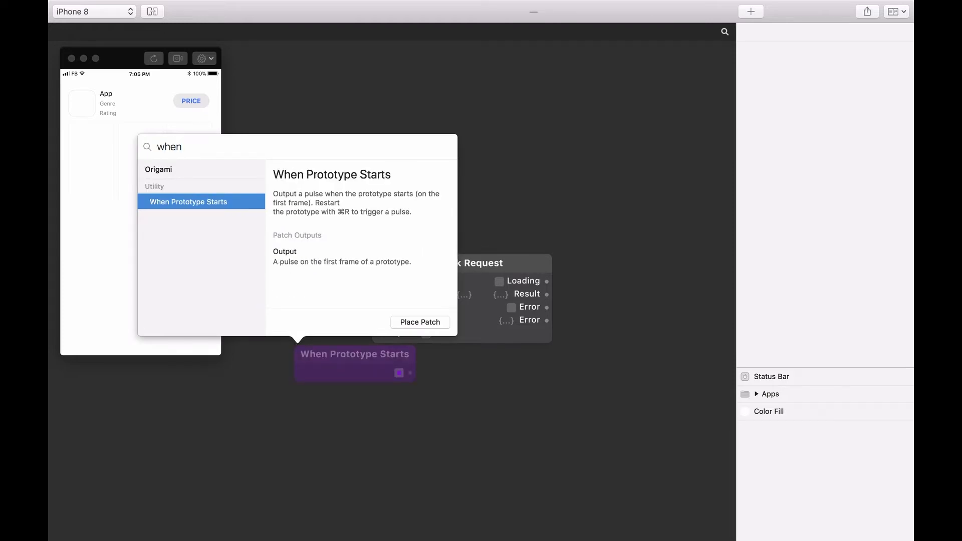
key(Return)
drag(388, 353, 378, 334)
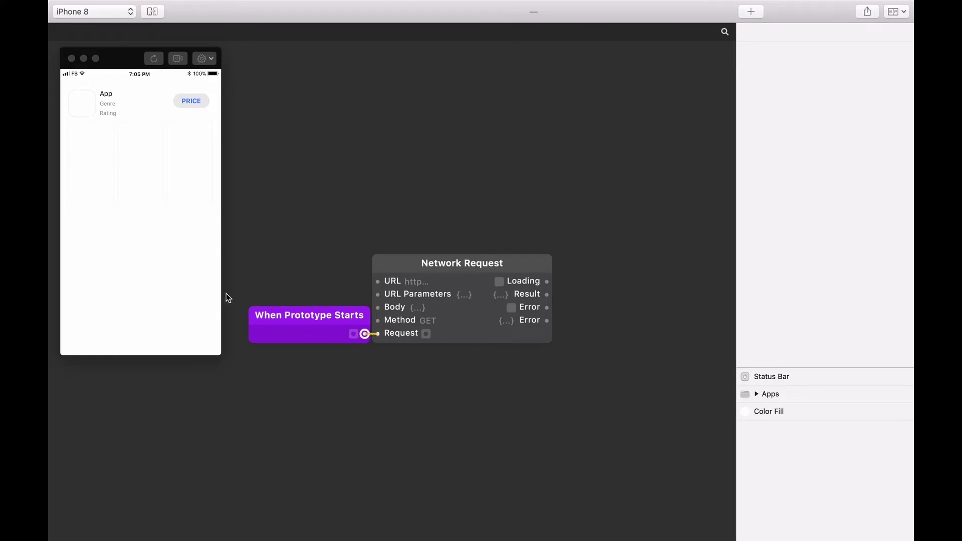
Step: Restart the prototype and examine the JSON returned at the Network Request's Result output
click(156, 64)
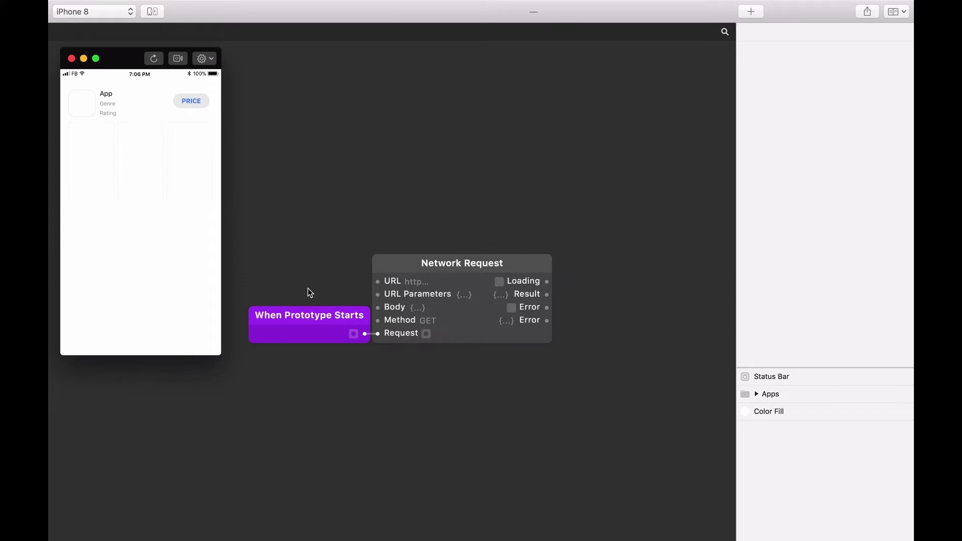
click(500, 295)
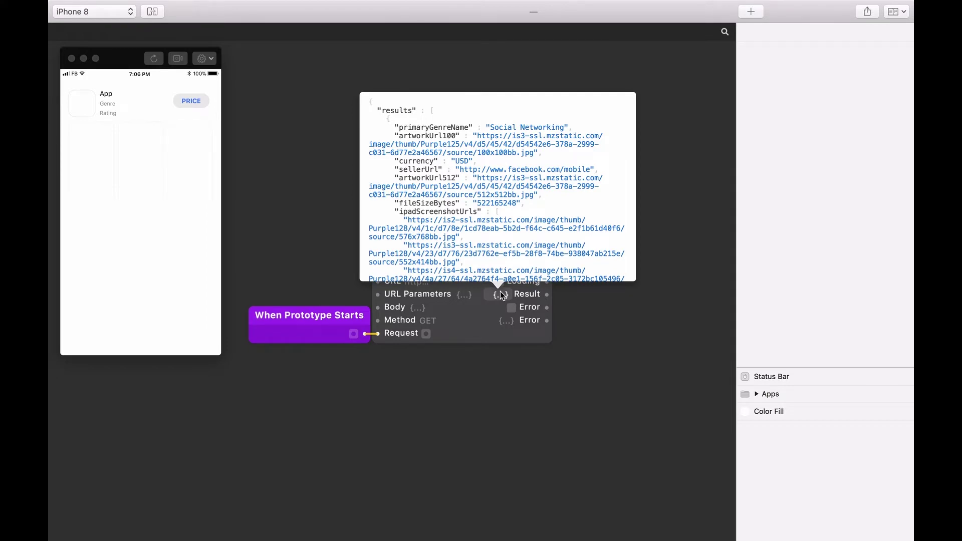
scroll(497, 250, down, 15)
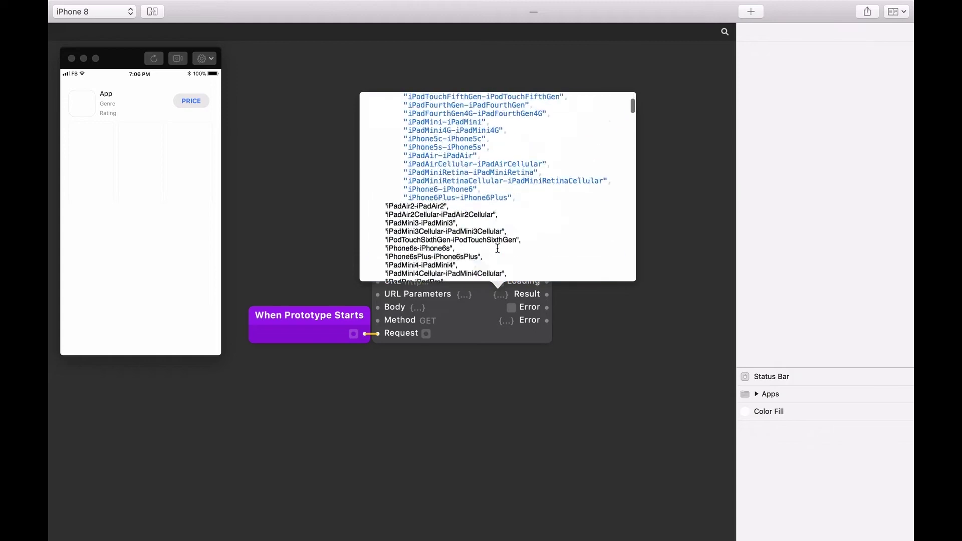
scroll(497, 248, up, 10)
scroll(497, 249, down, 15)
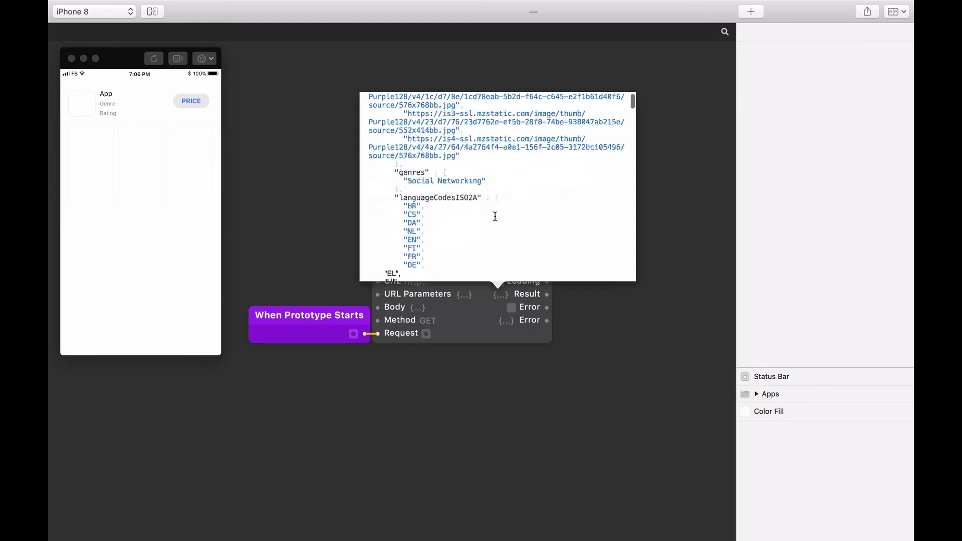
scroll(495, 217, down, 3)
scroll(495, 217, up, 2)
scroll(494, 216, down, 8)
scroll(495, 216, down, 4)
scroll(495, 216, up, 8)
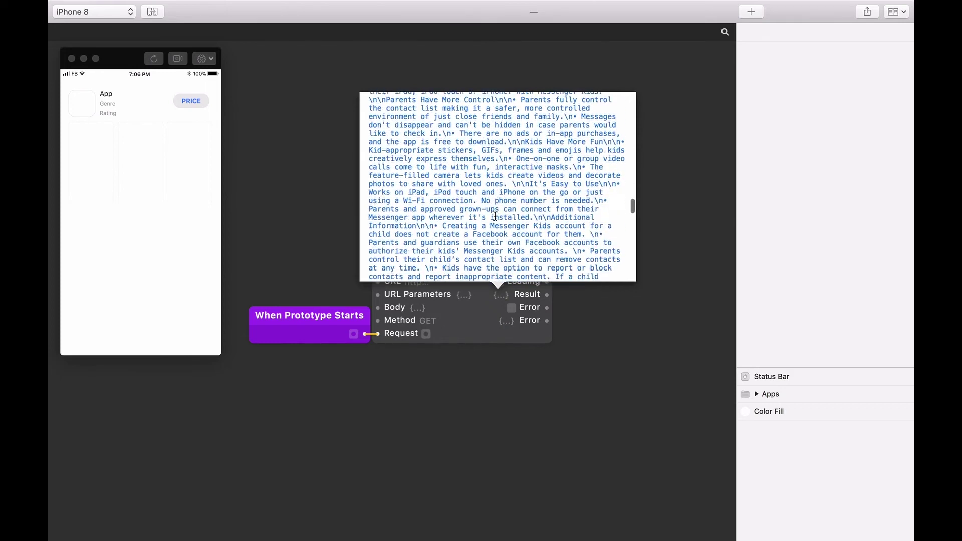
scroll(495, 217, up, 15)
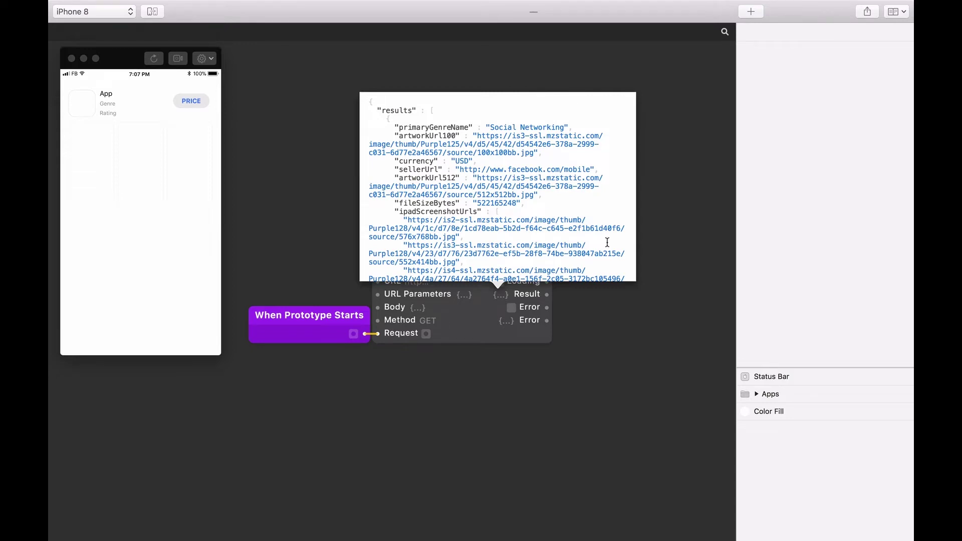
click(596, 304)
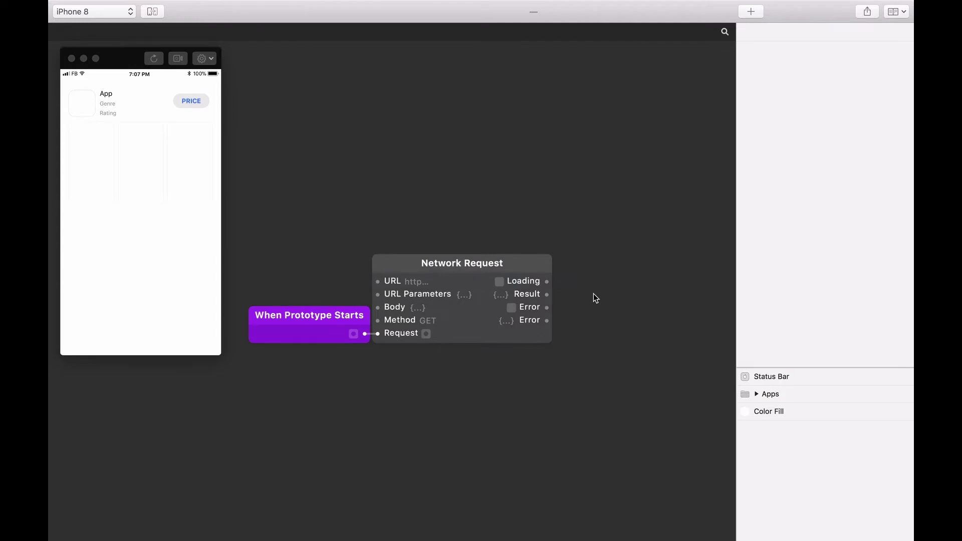
Step: Add a Value for Key patch and connect the Network Request's Result output to its Object input
double_click(593, 294)
text(value)
key(Down)
key(Down)
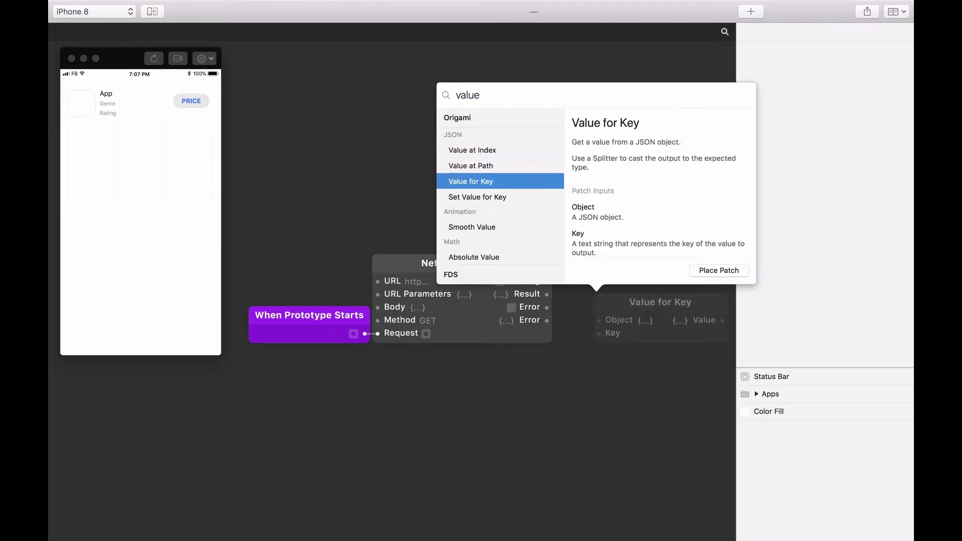
key(Return)
mouse_move(623, 303)
mouse_down()
mouse_move(591, 280)
mouse_move(556, 295)
mouse_up()
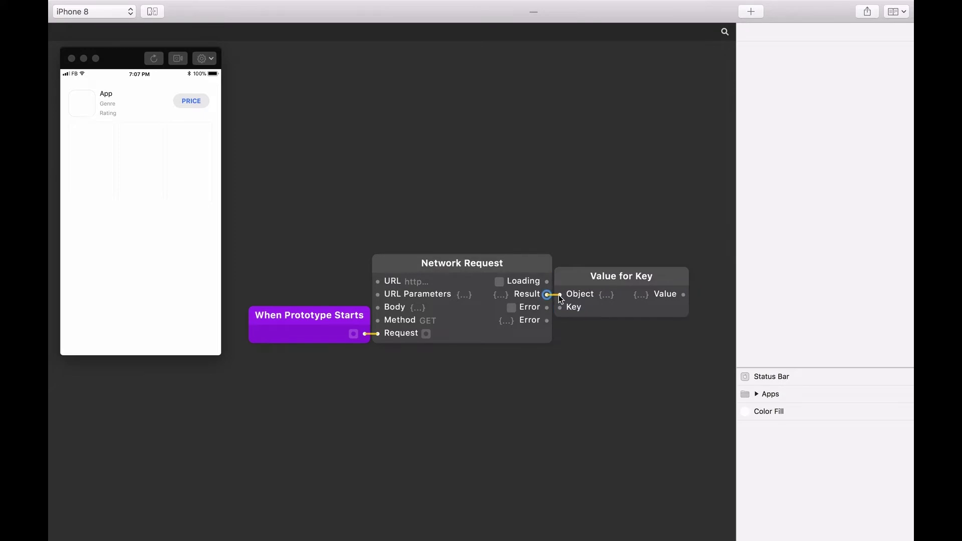
Step: Set the Value for Key patch's Key to "results"
scroll(558, 295, right, 5)
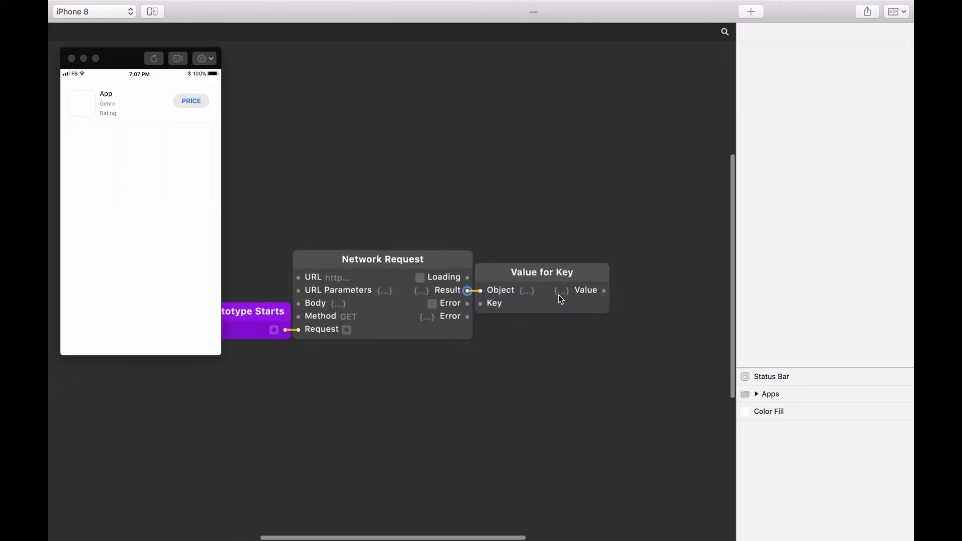
scroll(560, 299, right, 5)
click(440, 302)
text(result)
key(Return)
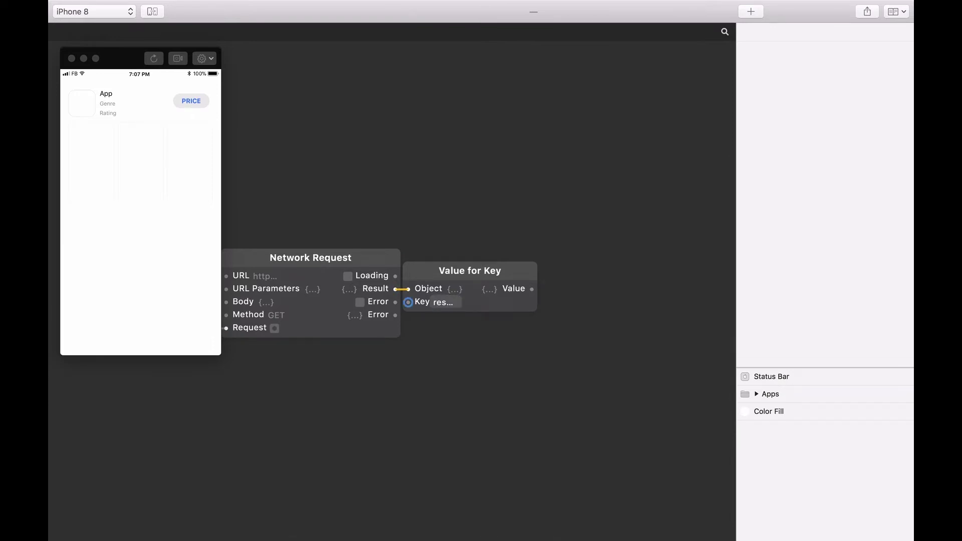
Step: Add a Value at Index patch and connect the Value for Key output to its Array input
double_click(592, 285)
text(value)
key(Return)
drag(626, 296, 546, 293)
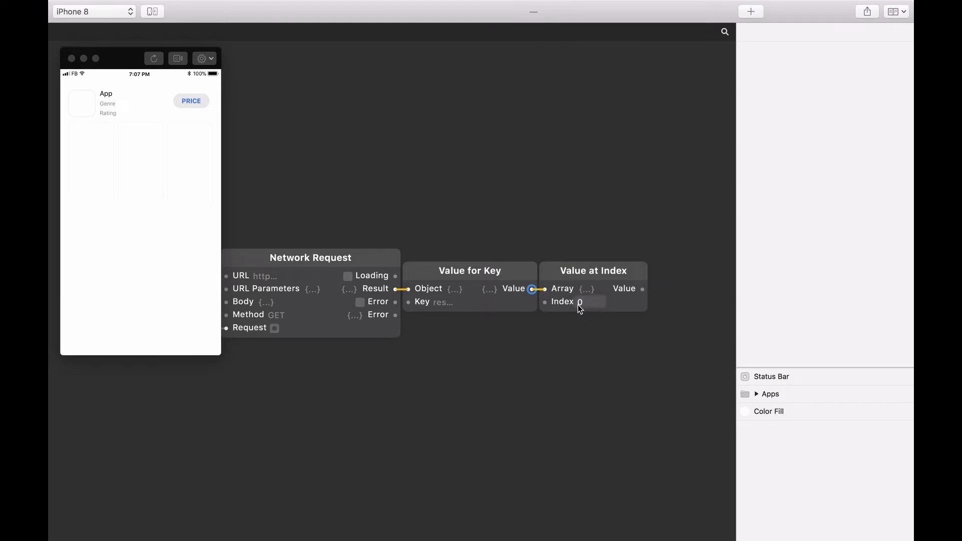
Step: Add a Splitter patch and connect the Value at Index output to its input
scroll(579, 304, right, 5)
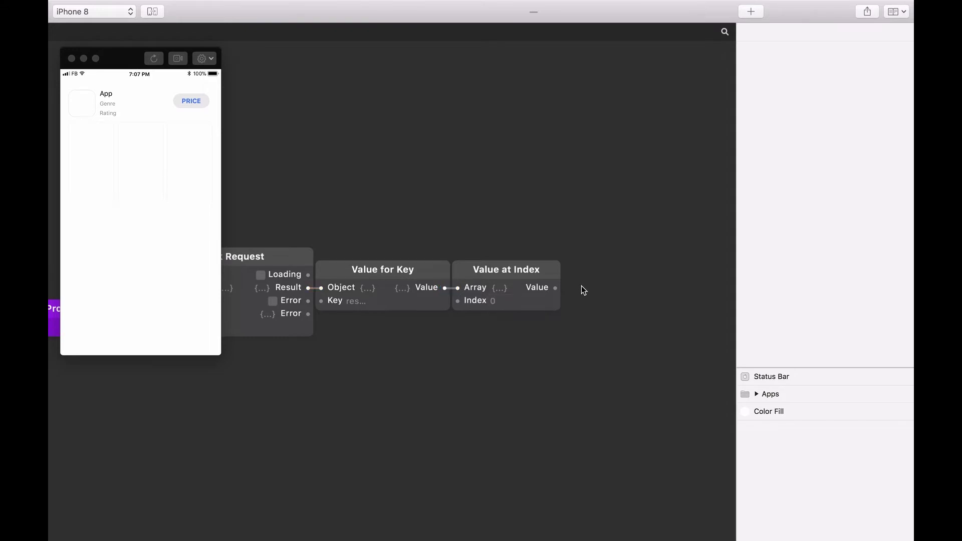
double_click(581, 286)
text(spl)
key(Return)
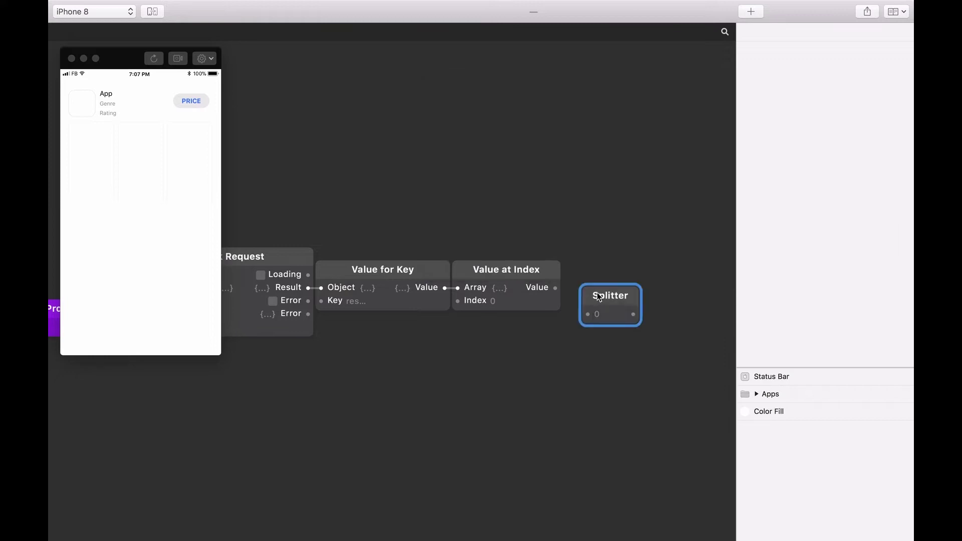
drag(555, 287, 570, 292)
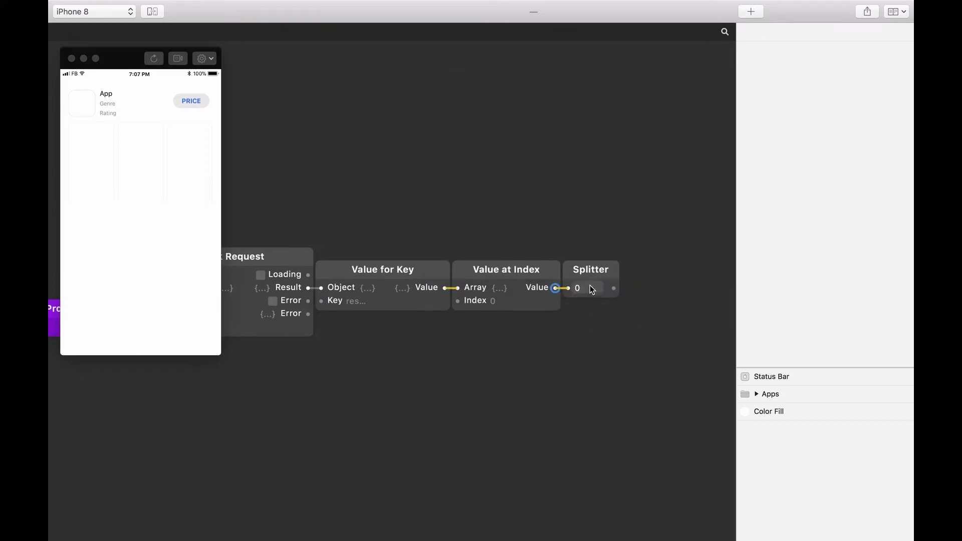
Step: Change the Splitter's type to JSON and rename the patch as Item
right_click(591, 274)
mouse_move(621, 280)
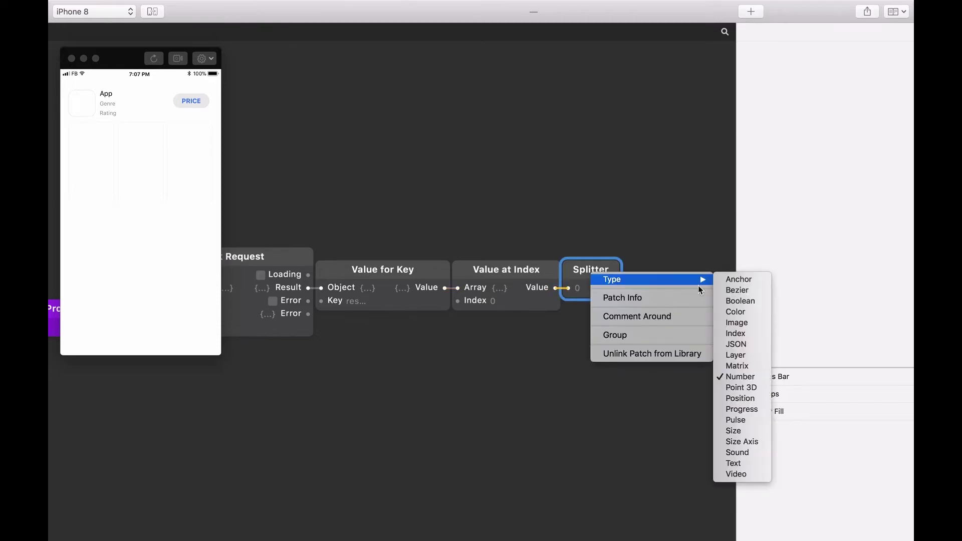
click(737, 344)
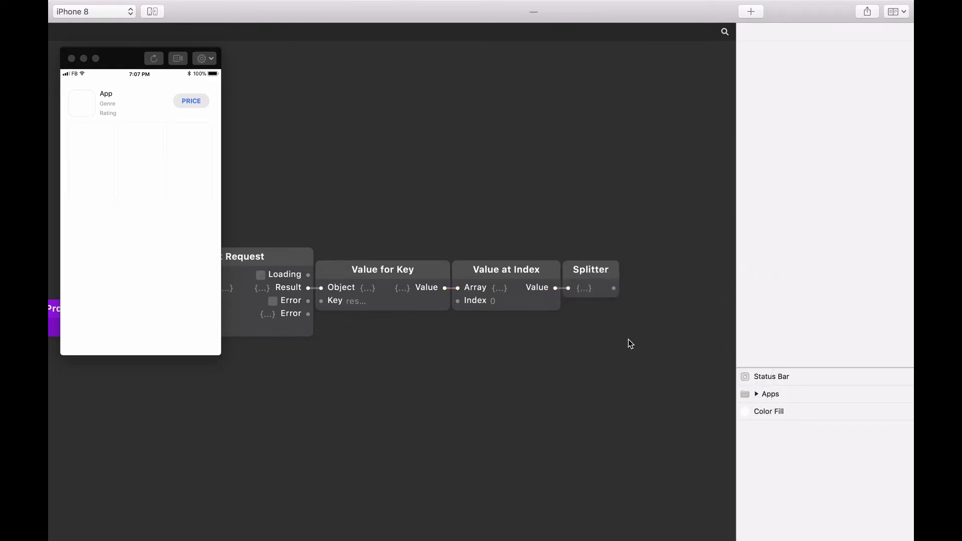
double_click(585, 271)
text(Item)
key(Return)
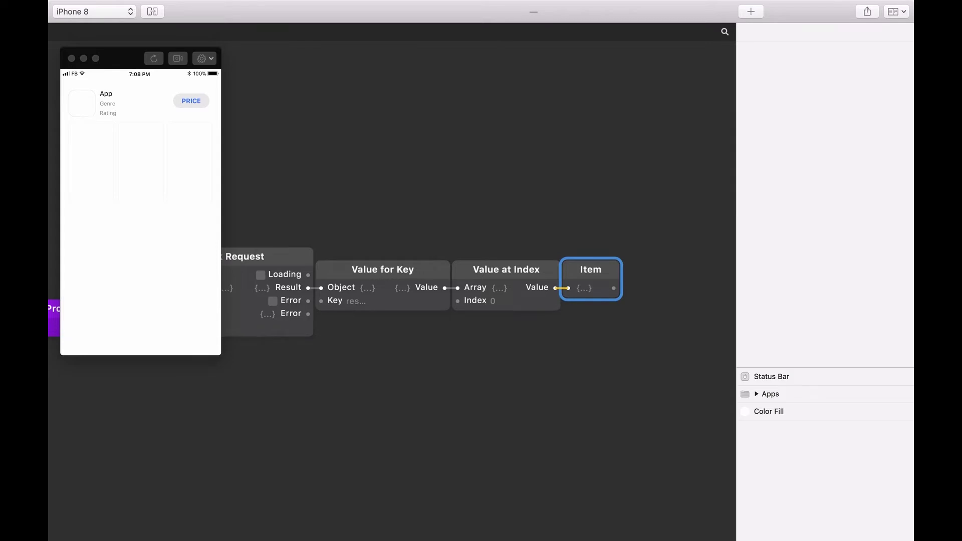
Step: Inspect the JSON at the Value for Key's Object input, the Value at Index's Array input and the Item patch
click(369, 289)
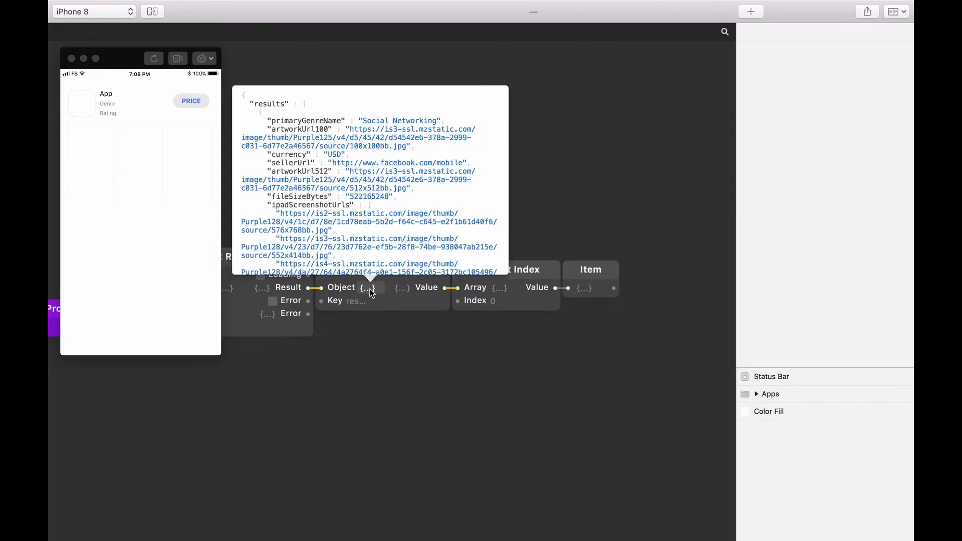
click(502, 293)
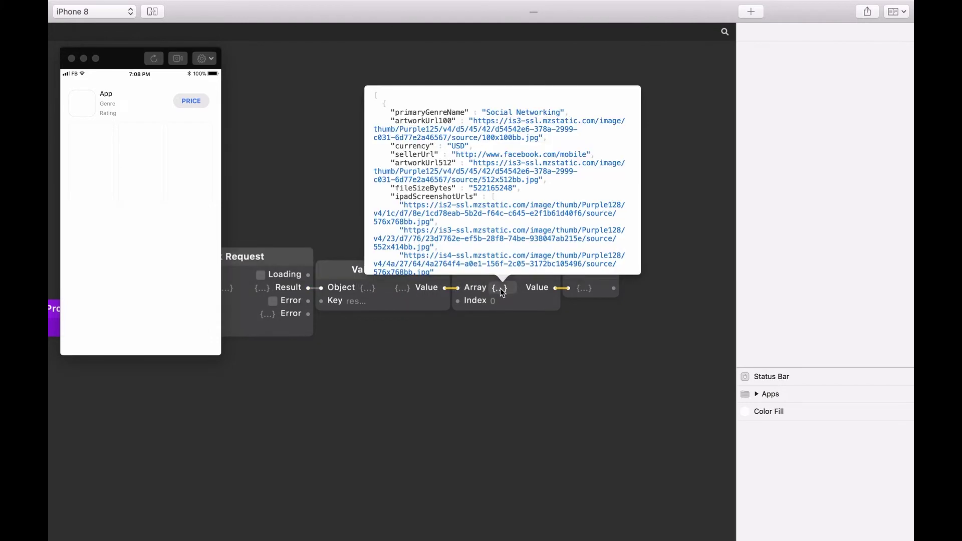
click(586, 288)
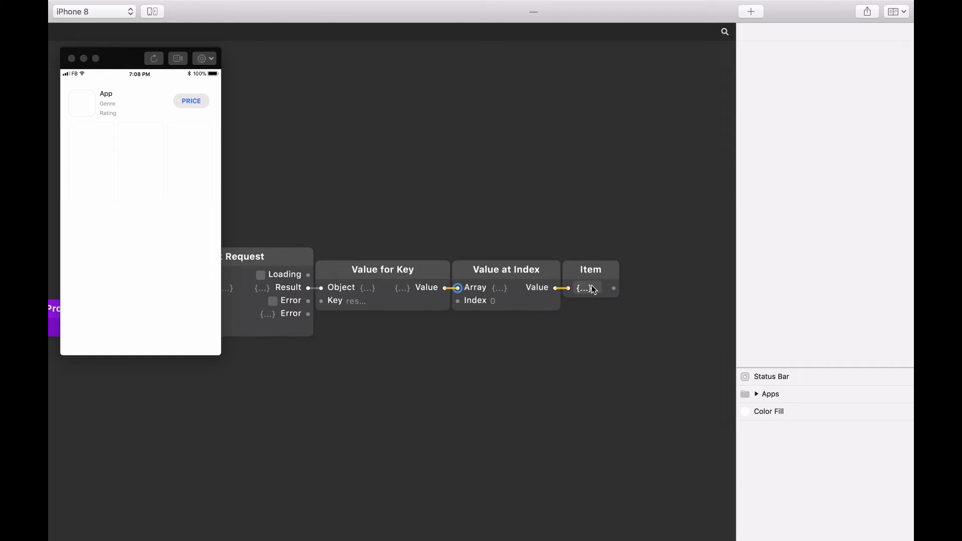
mouse_move(593, 284)
Step: Expand the Apps, App Details and Details layer groups and select the trackName text layer
click(757, 394)
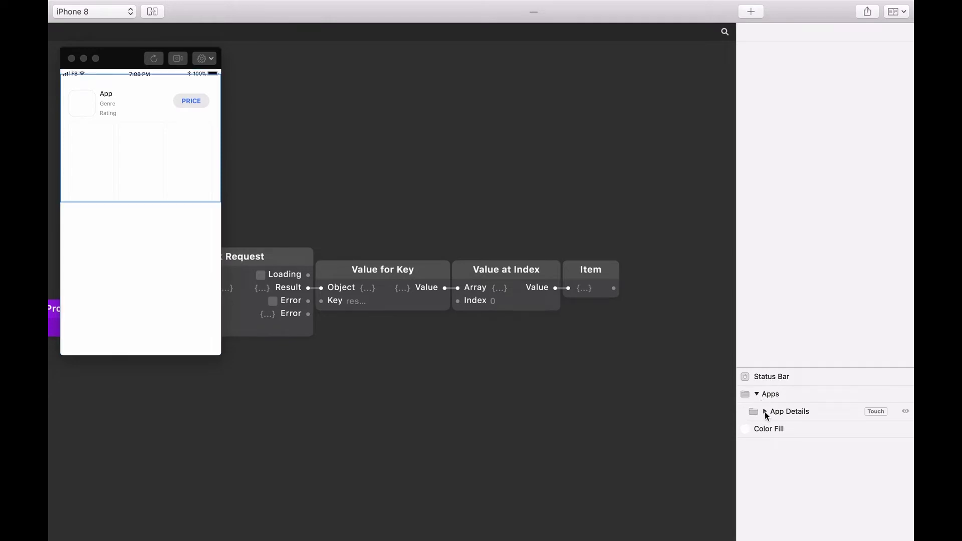
click(765, 411)
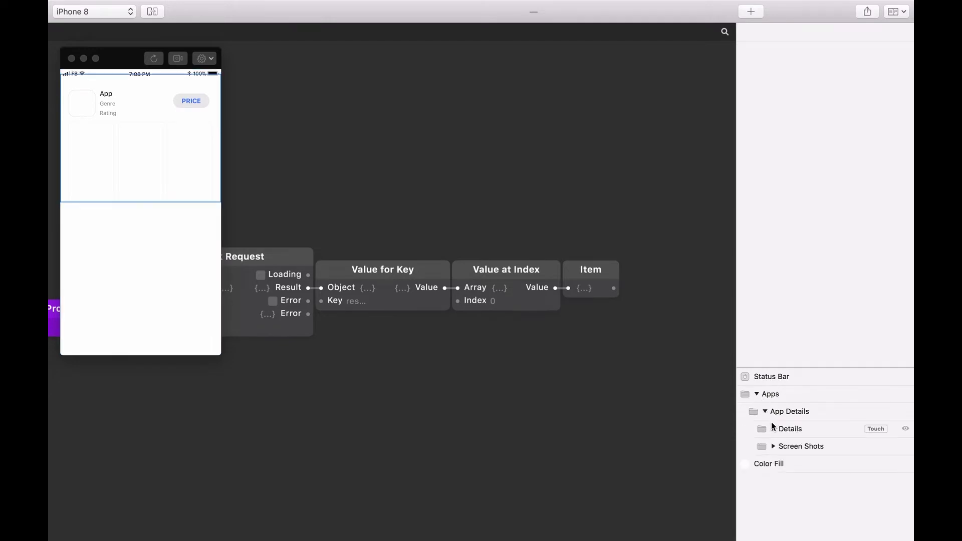
click(773, 429)
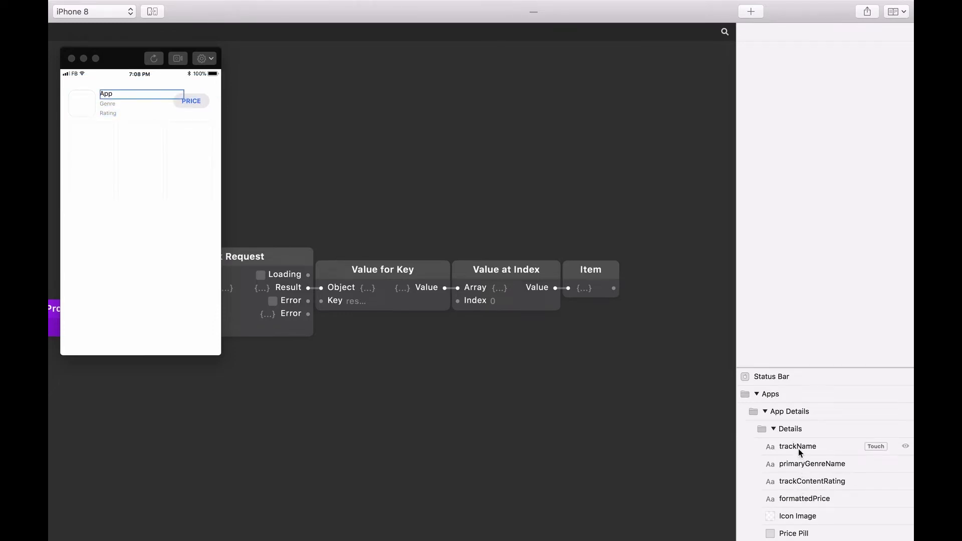
click(823, 446)
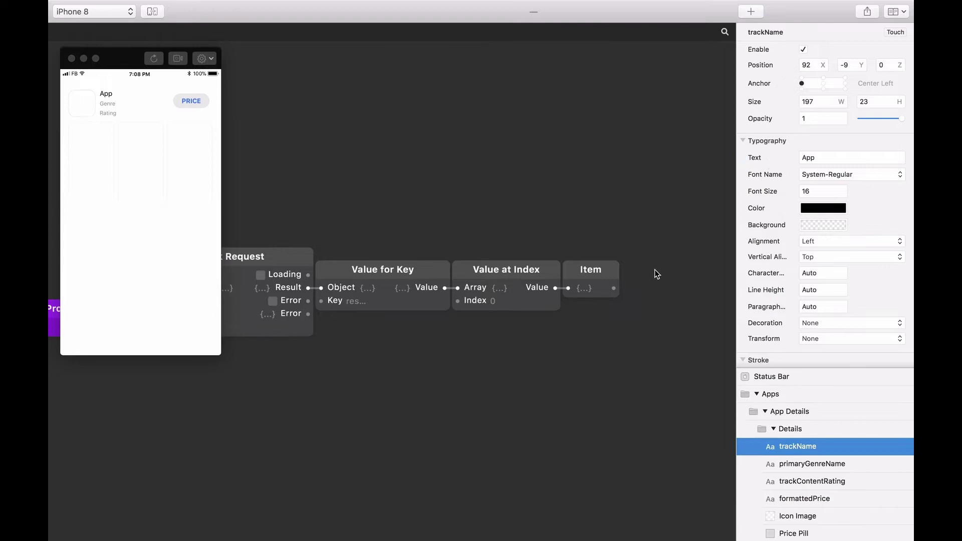
scroll(656, 274, right, 5)
scroll(639, 260, right, 1)
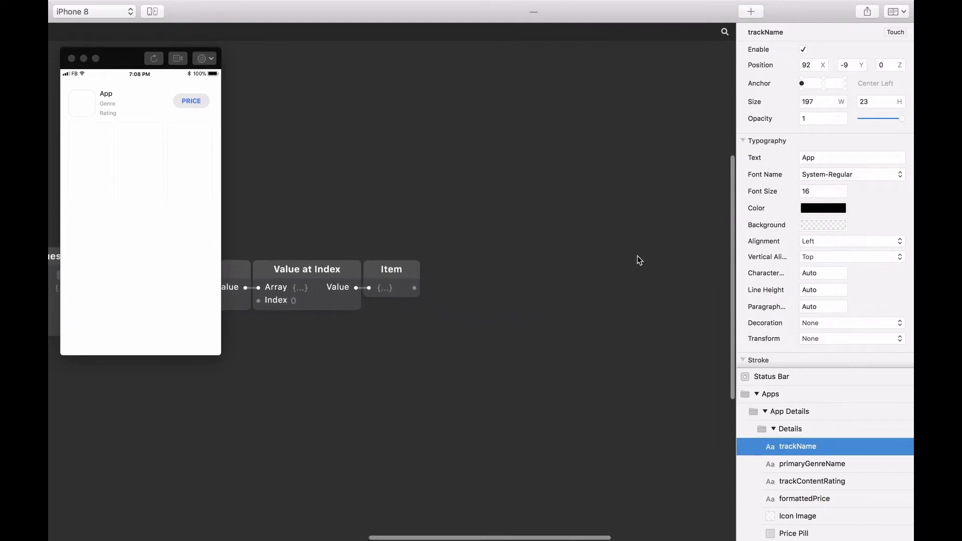
Step: Add a Value for Key patch and connect the Item patch's output to its Object input
double_click(615, 219)
text(value)
key(Down)
key(Down)
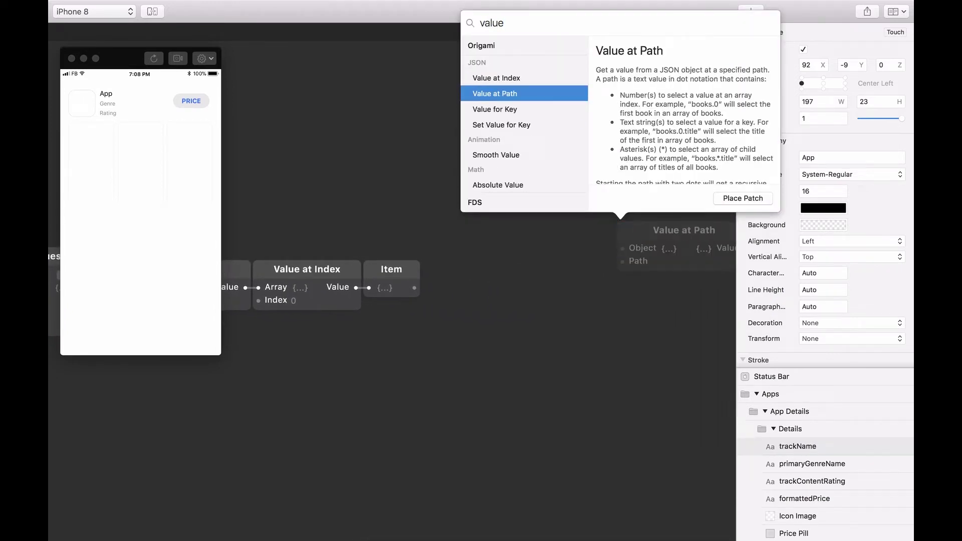
key(Return)
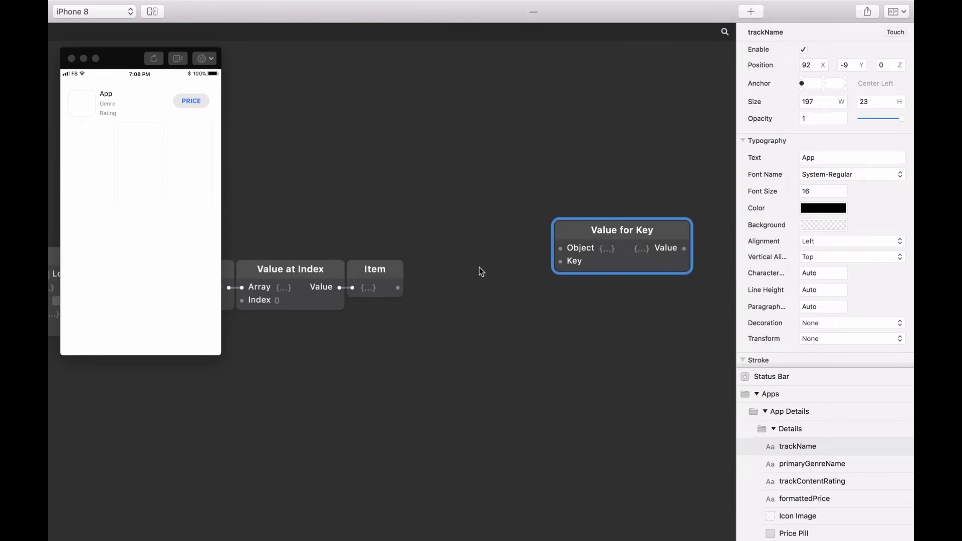
drag(397, 292, 561, 247)
Step: Set the Value for Key's key to trackName and connect its Value output to the trackName layer's Text property
click(590, 261)
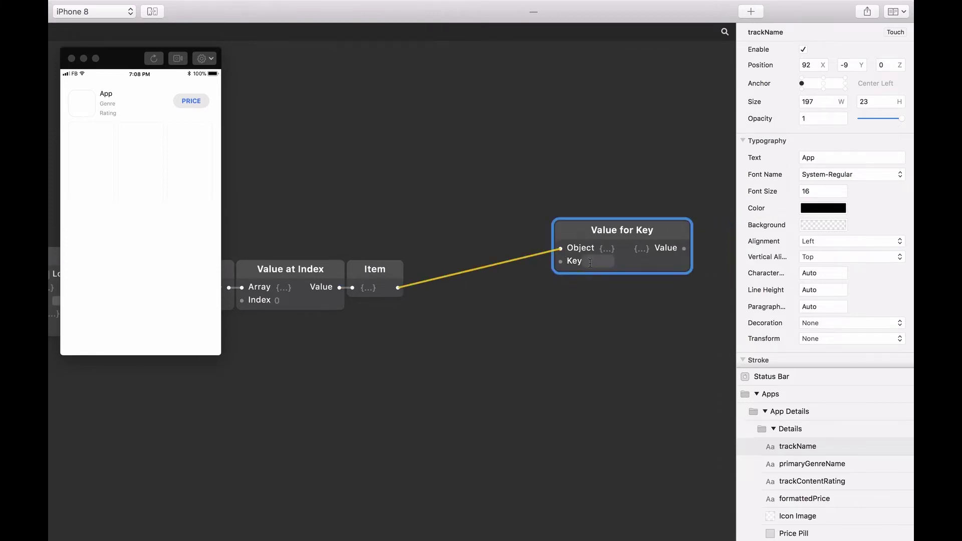
text(trackName)
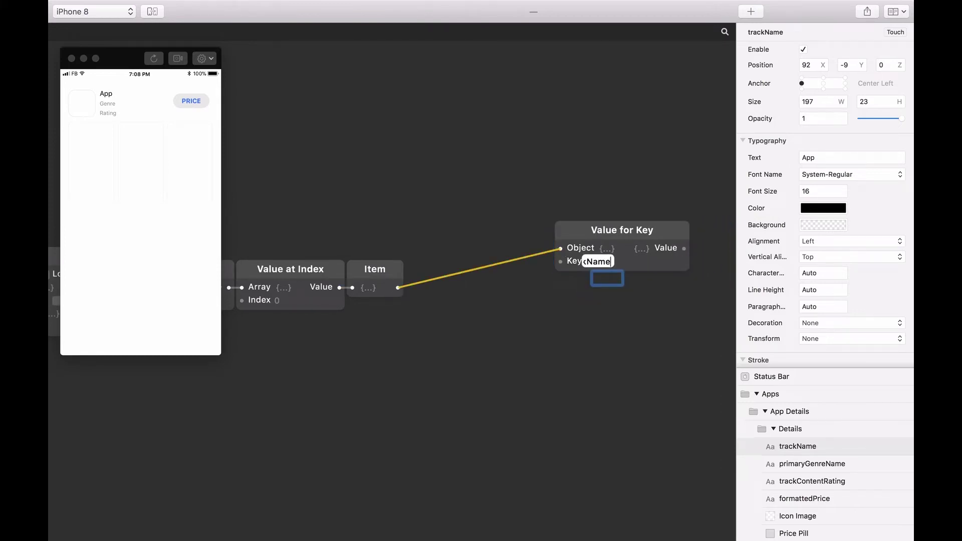
key(Return)
scroll(643, 257, right, 5)
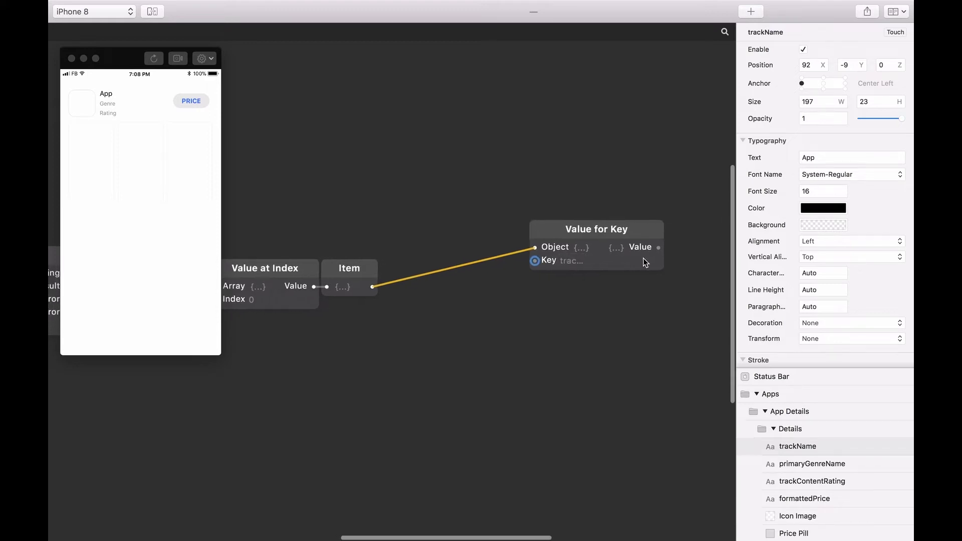
scroll(643, 258, right, 3)
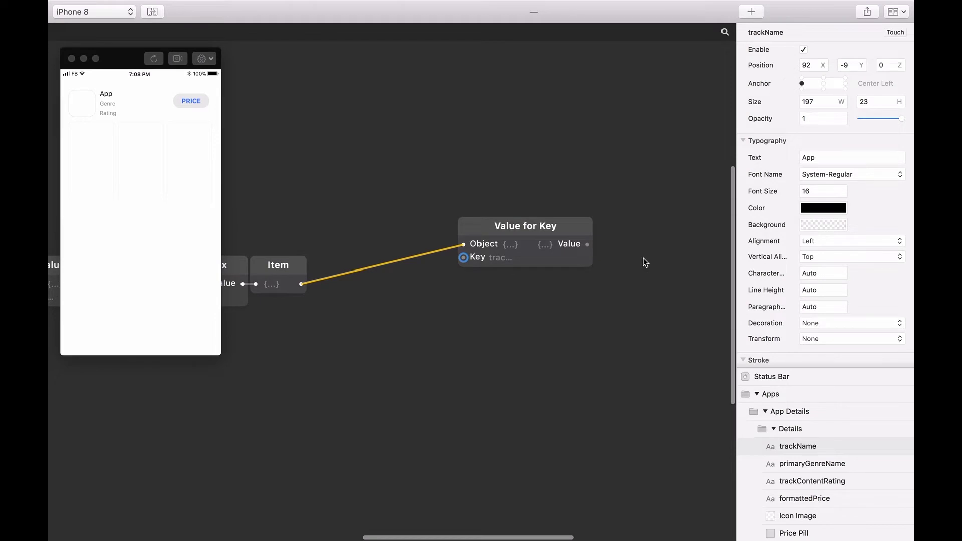
scroll(643, 258, right, 2)
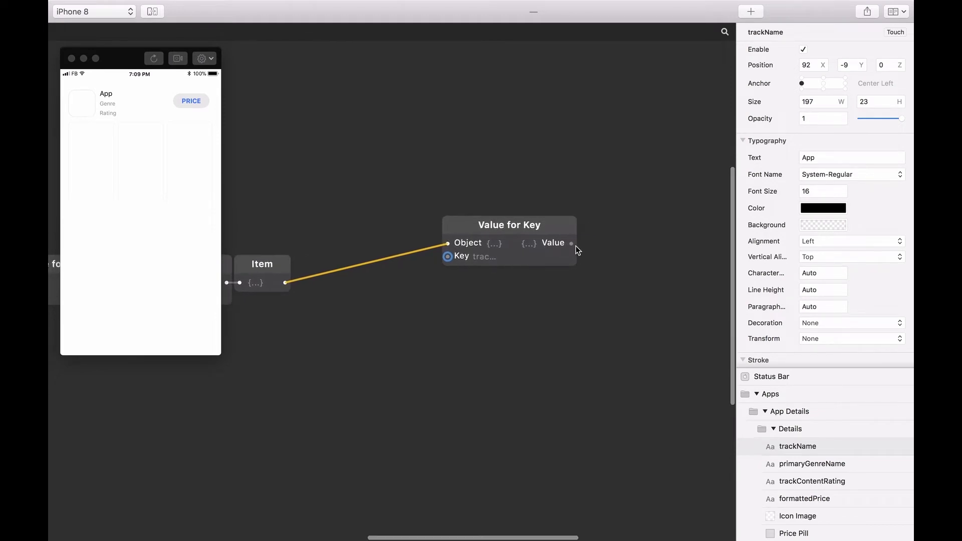
drag(572, 243, 758, 158)
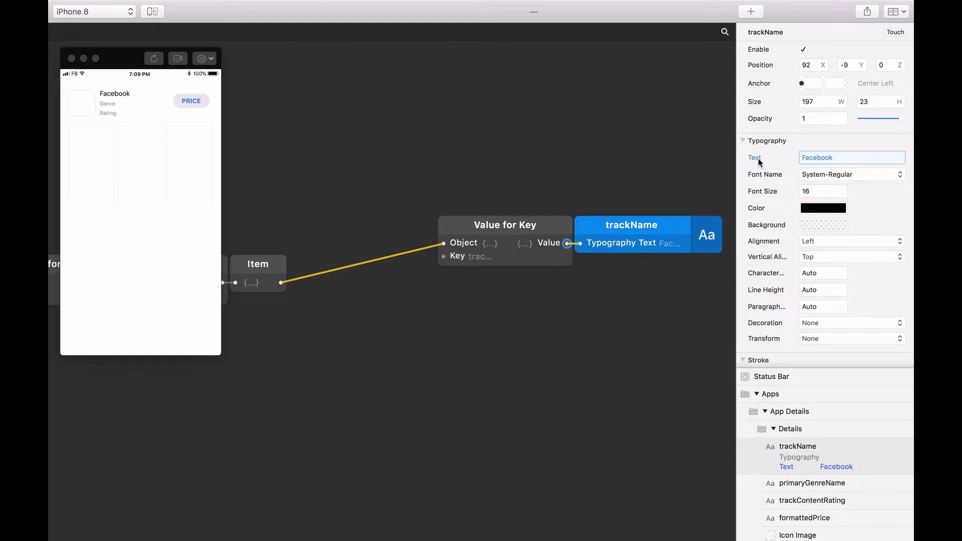
Step: Duplicate the Value for Key patch three times, stacking the copies below the original
click(512, 227)
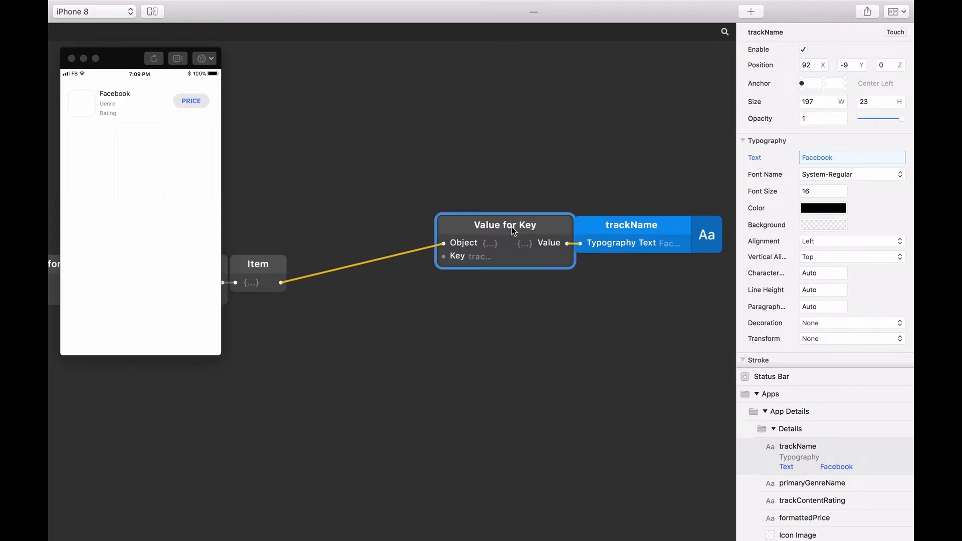
drag(512, 227, 511, 278)
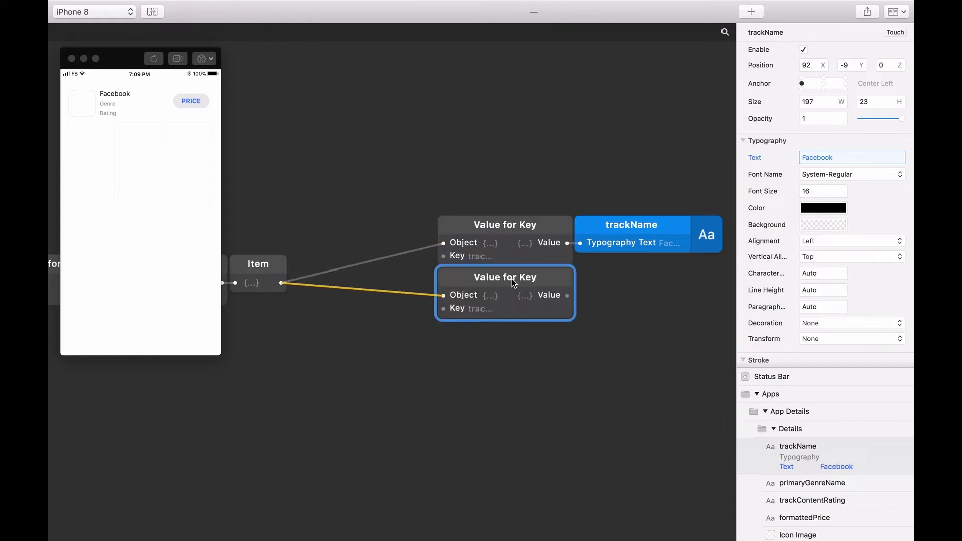
drag(511, 280, 513, 385)
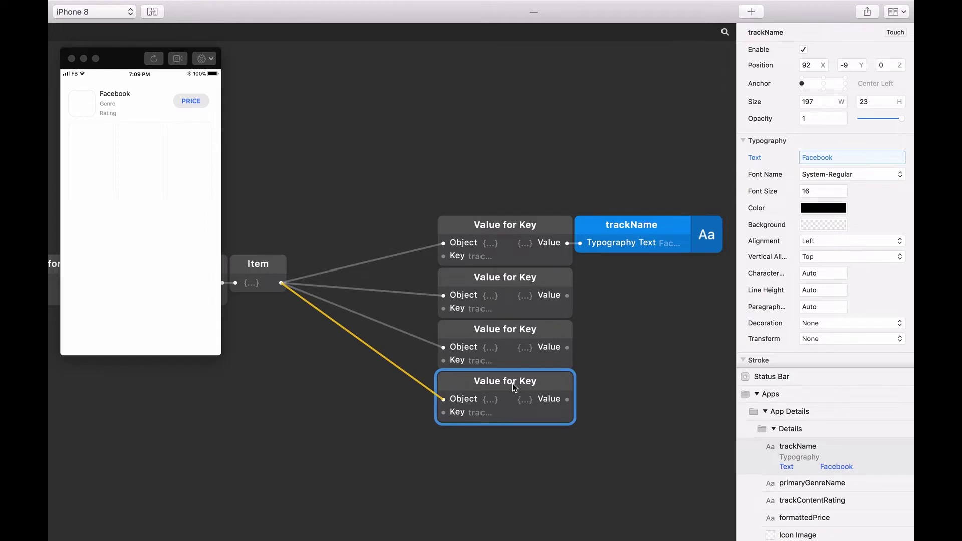
Step: Set the key of the second Value for Key patch to primaryGenreName
scroll(512, 383, down, 3)
scroll(512, 383, right, 2)
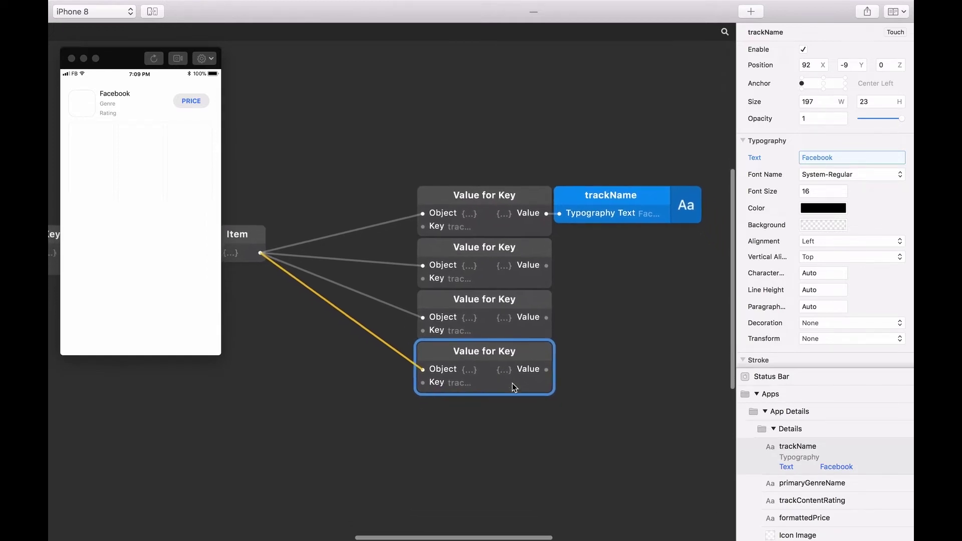
double_click(469, 280)
text(primar)
text(yGenre)
text(Name)
key(Return)
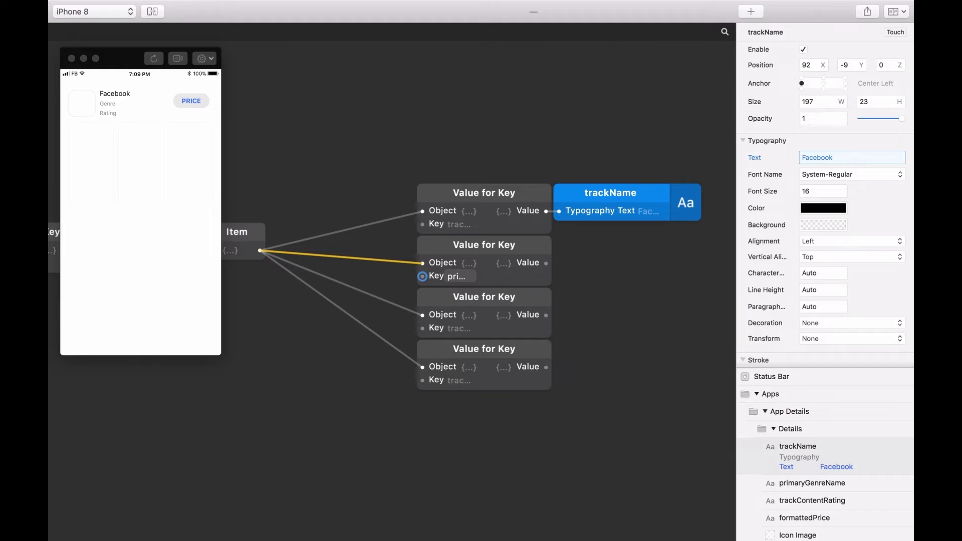
Step: Set the key of the third Value for Key patch to trackContentRating
double_click(461, 328)
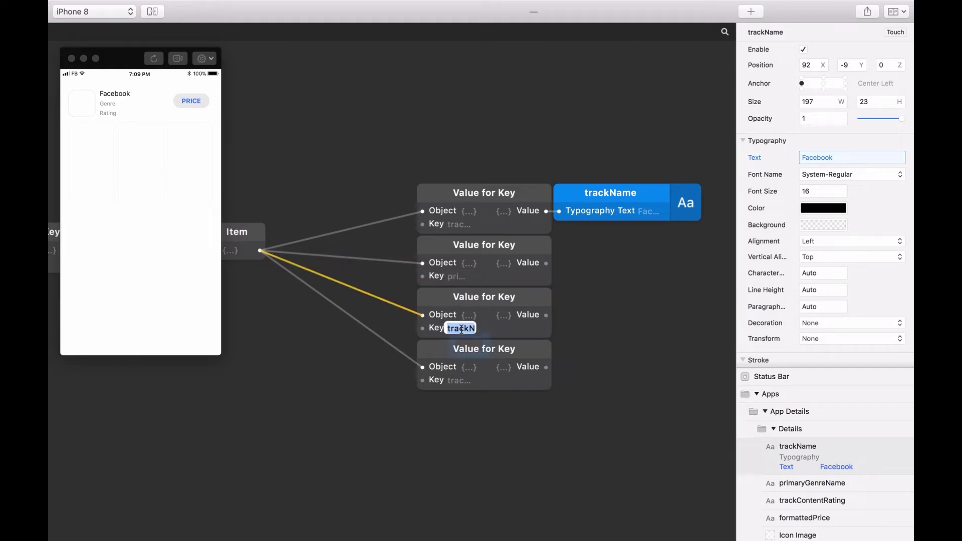
text(trackCon)
text(tentRati)
text(ng)
key(Return)
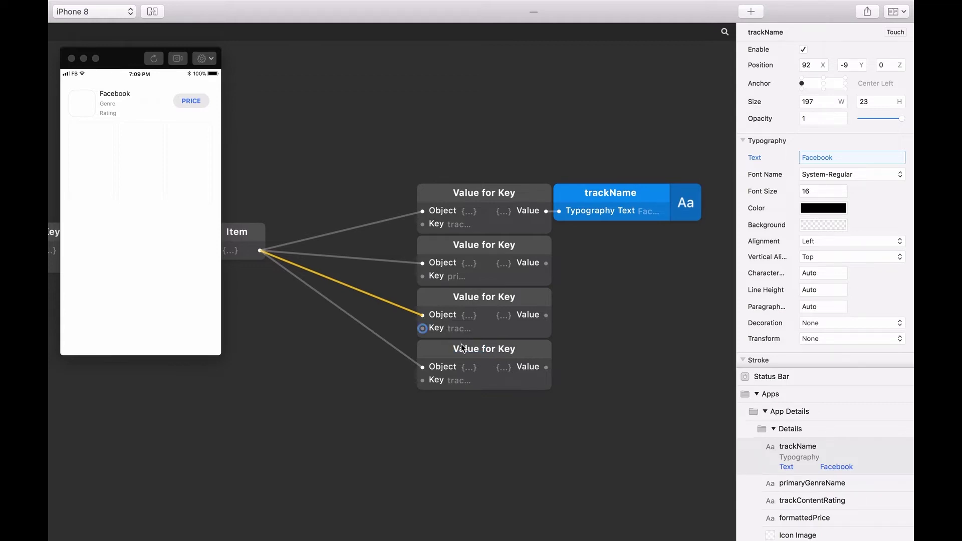
Step: Set the key of the fourth Value for Key patch to formattedPrice
click(459, 380)
text(f)
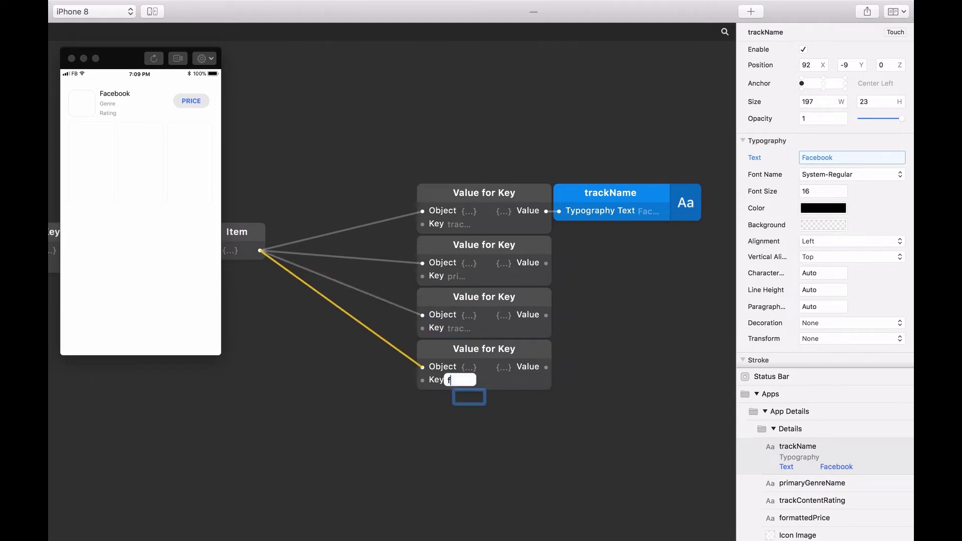
text(ormattedPri)
text(ce)
key(Return)
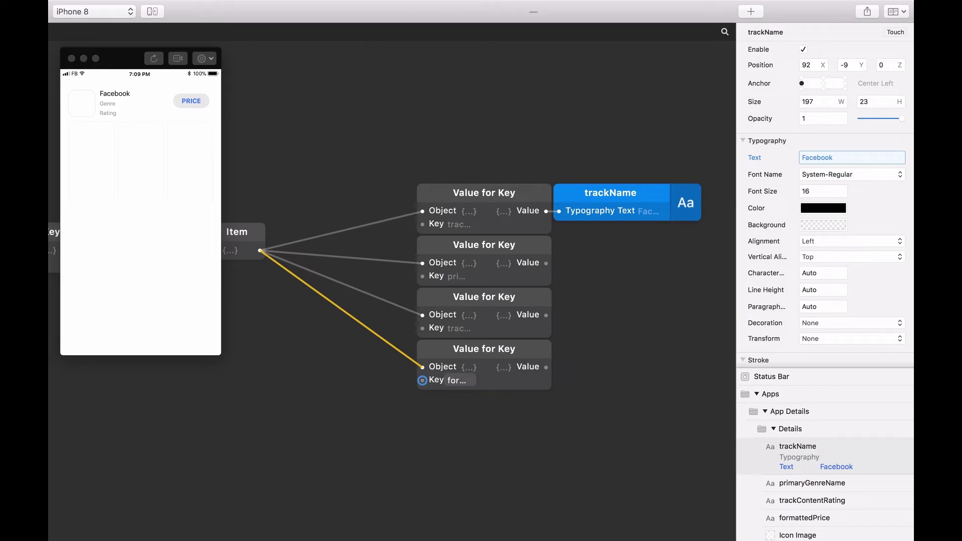
Step: Connect the second and third Value for Key outputs to the Text properties of the primaryGenreName and trackContentRating layers
click(813, 483)
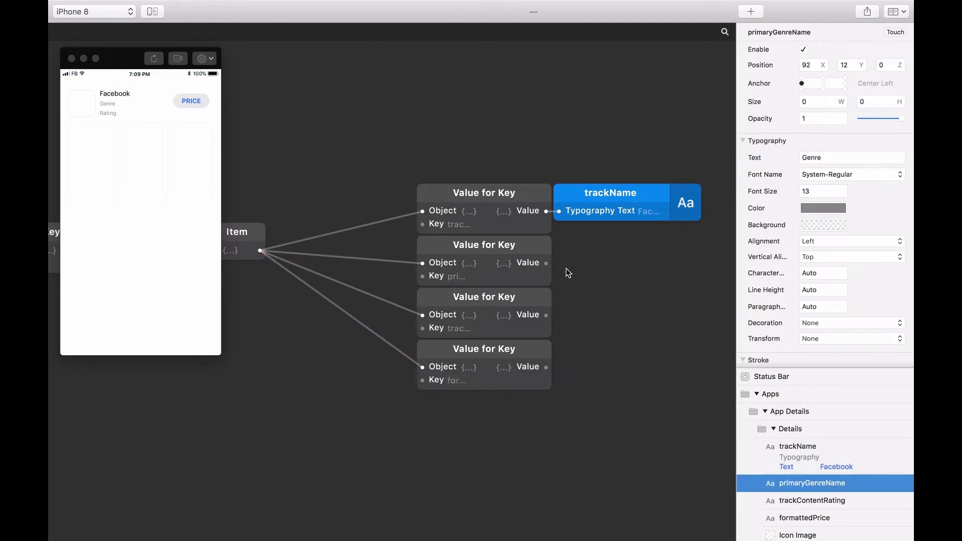
drag(545, 262, 749, 157)
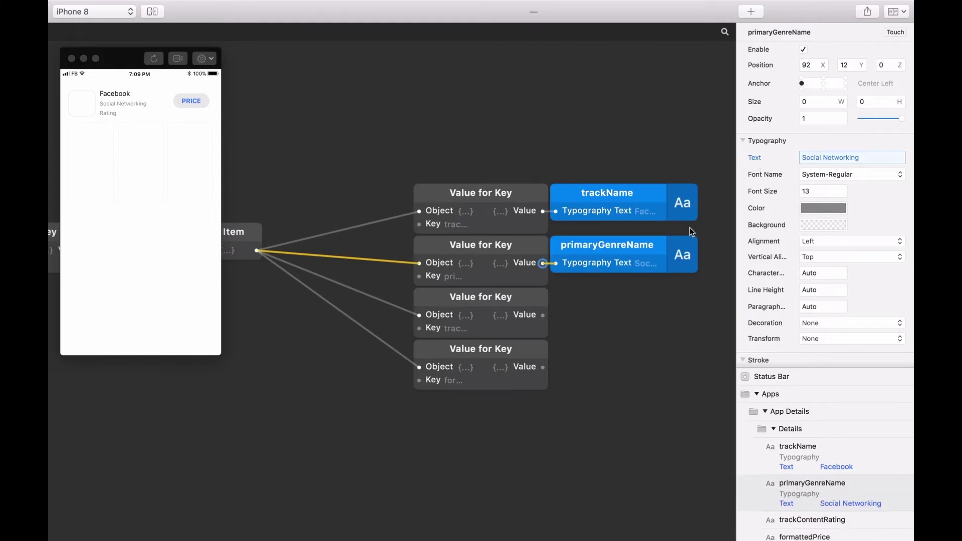
click(797, 519)
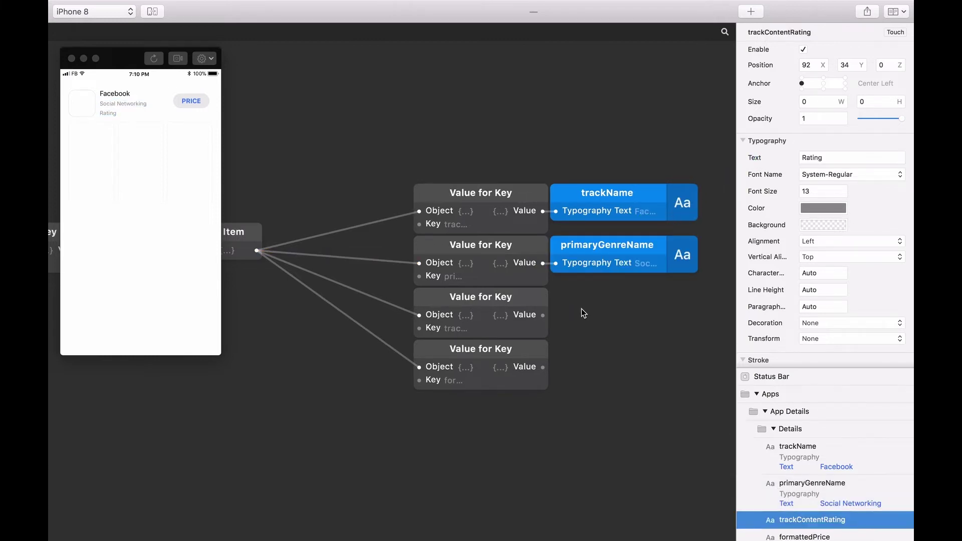
drag(543, 316, 751, 157)
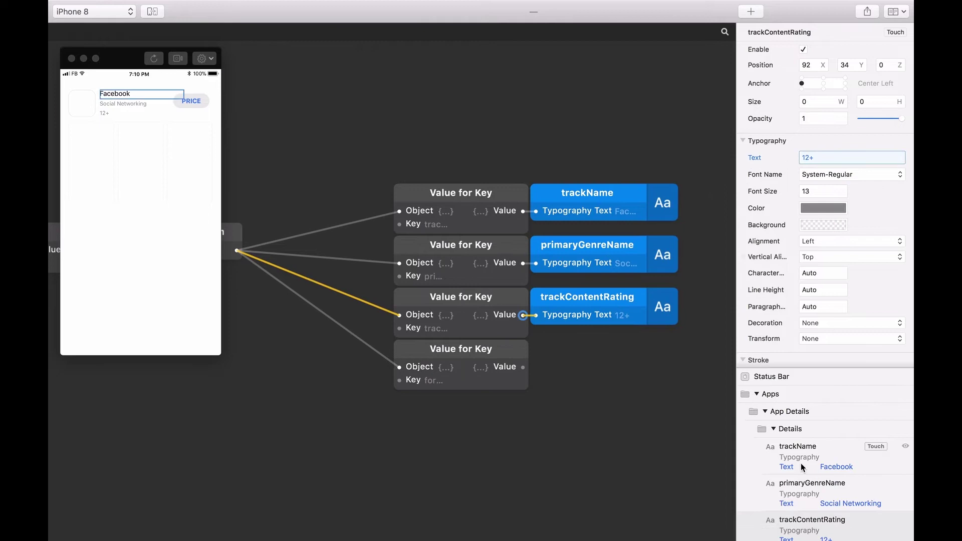
Step: Connect the fourth Value for Key's output to the Text property of the formattedPrice layer
scroll(802, 467, down, 1)
click(801, 518)
drag(522, 367, 754, 158)
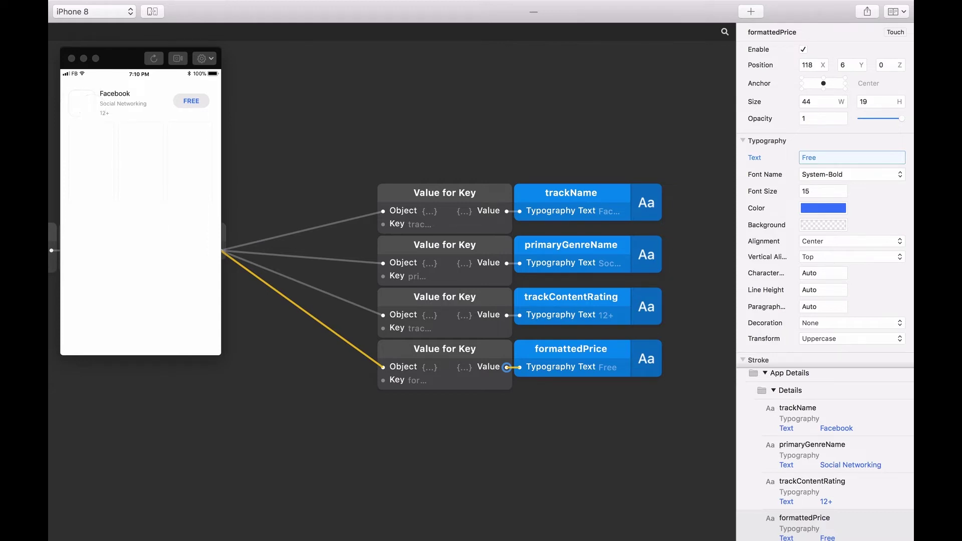
Step: Duplicate the lowest Value for Key patch further down with the key artworkUrl100 and inspect its output value
scroll(463, 340, down, 3)
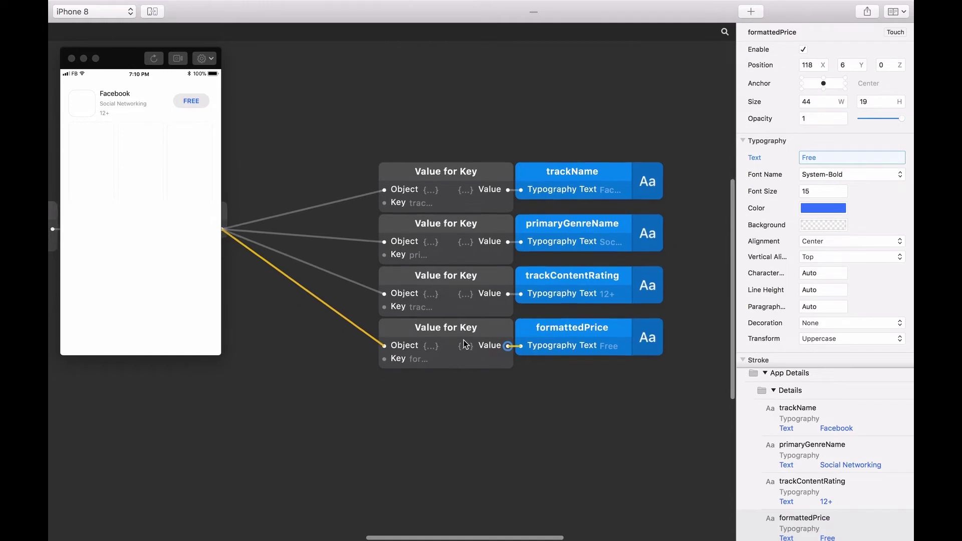
click(452, 286)
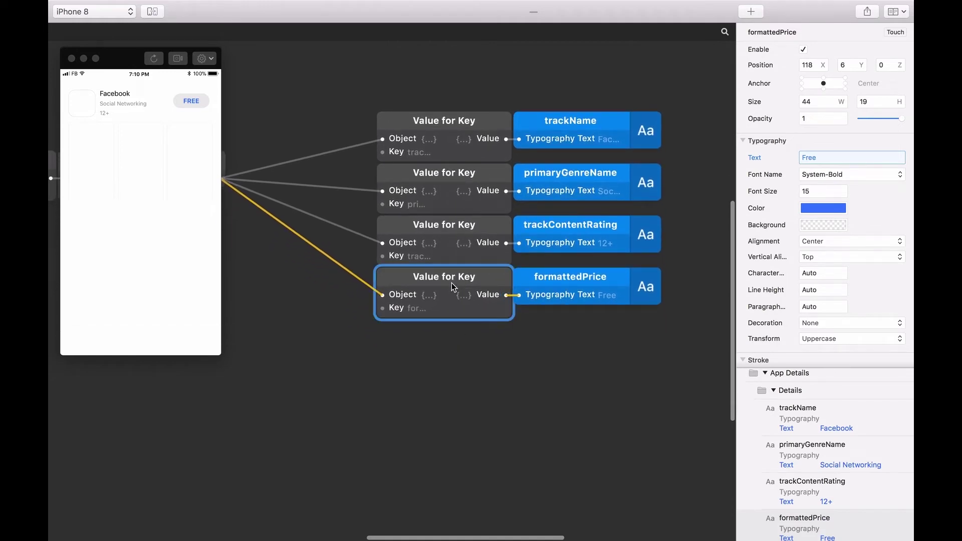
drag(452, 293, 455, 399)
double_click(414, 430)
text(artworkUrl100)
key(Return)
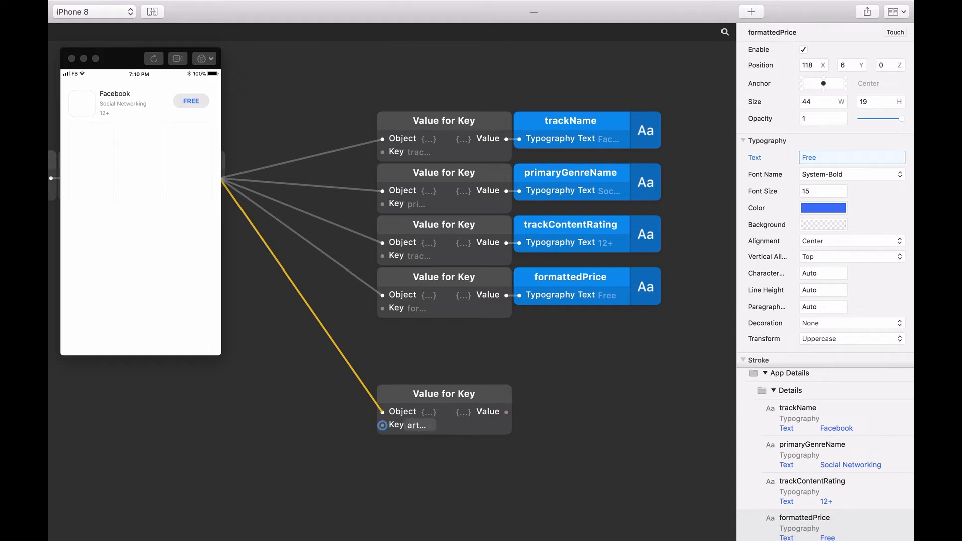
click(464, 412)
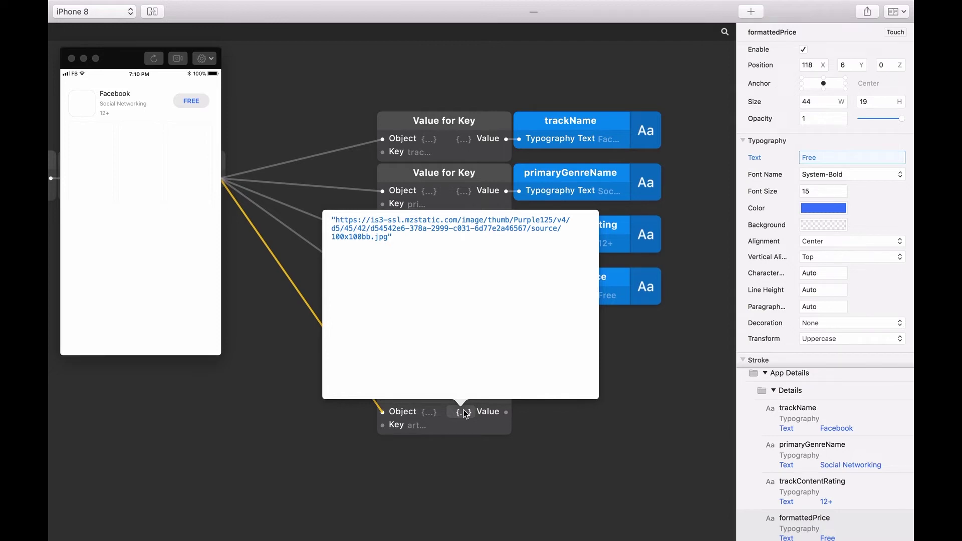
click(549, 414)
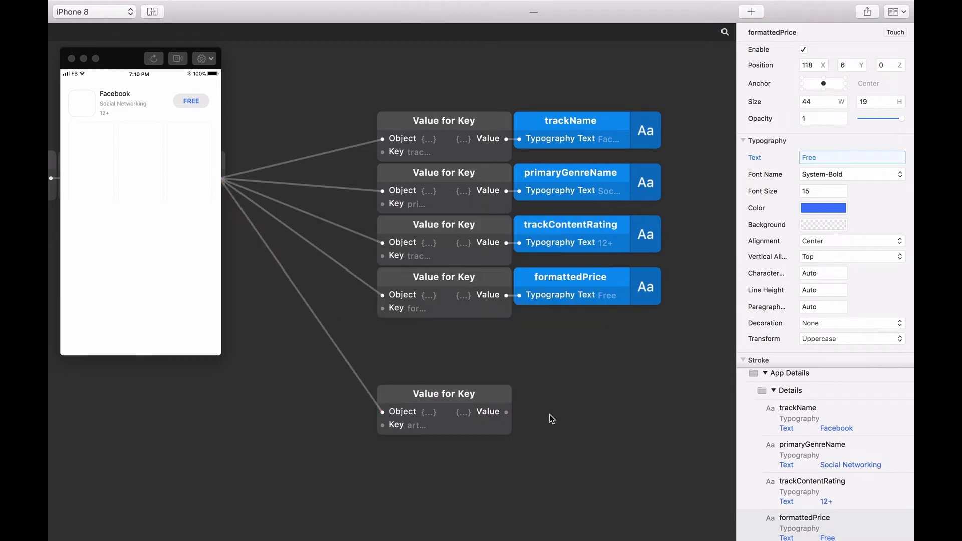
Step: Add a Network Request patch and place it beside the artworkUrl100 Value for Key patch
scroll(549, 414, right, 5)
double_click(479, 415)
text(netwo)
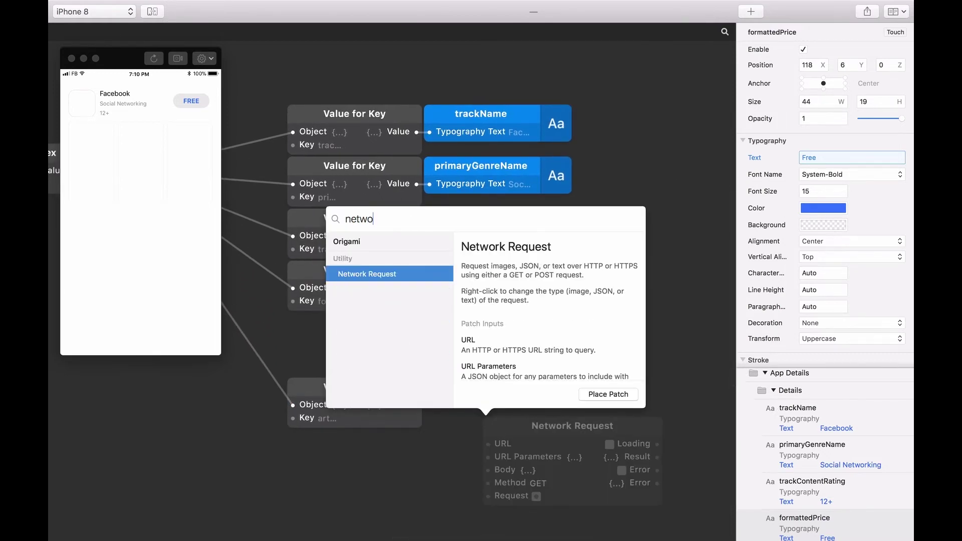
key(Return)
drag(529, 437, 476, 397)
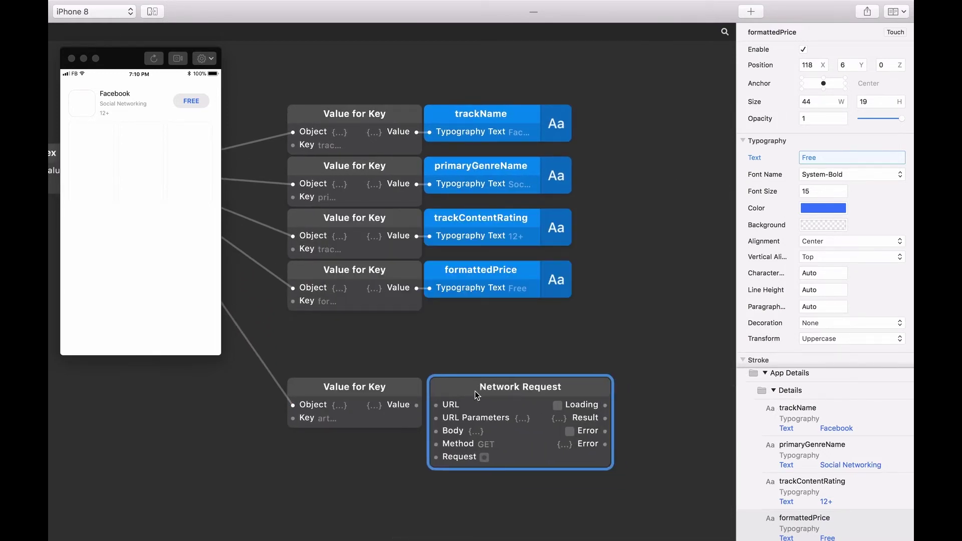
Step: Change the new Network Request patch's type from JSON to Image
right_click(464, 390)
mouse_move(523, 401)
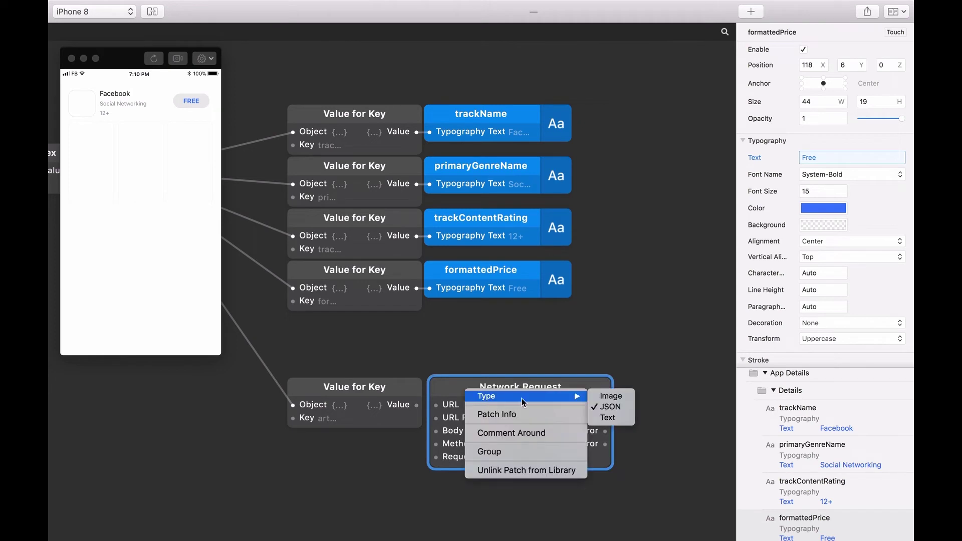
click(611, 397)
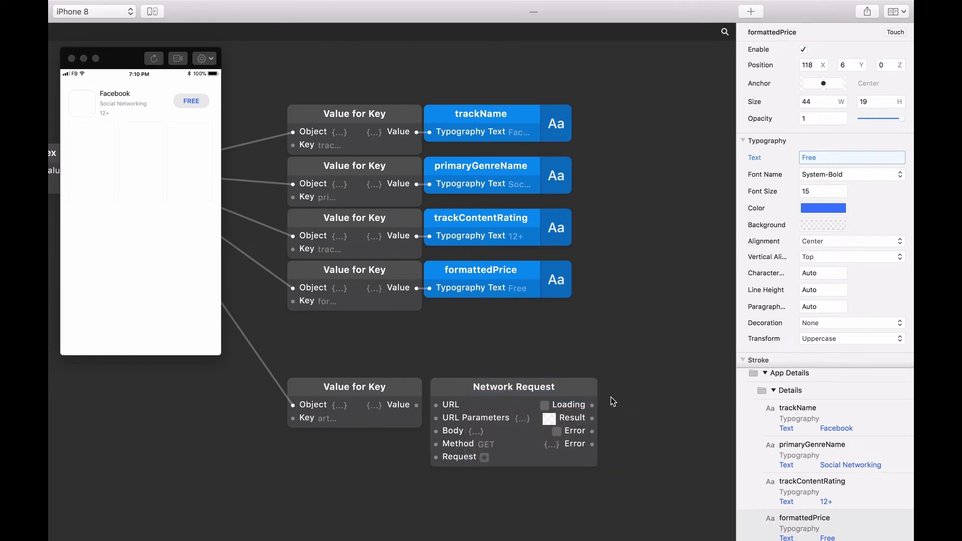
Step: Move the image Network Request against the artworkUrl100 Value for Key patch and connect the Value output to its URL input
drag(564, 387, 559, 390)
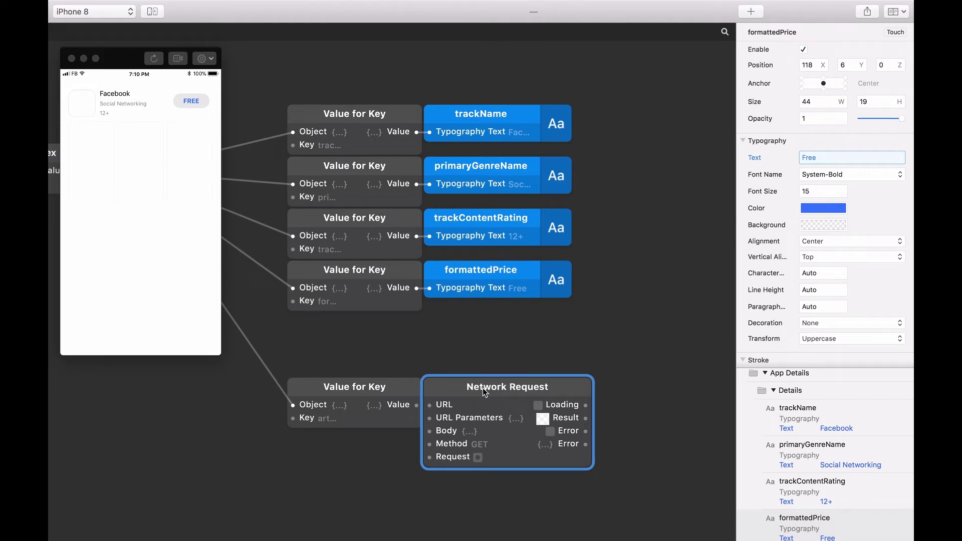
click(417, 406)
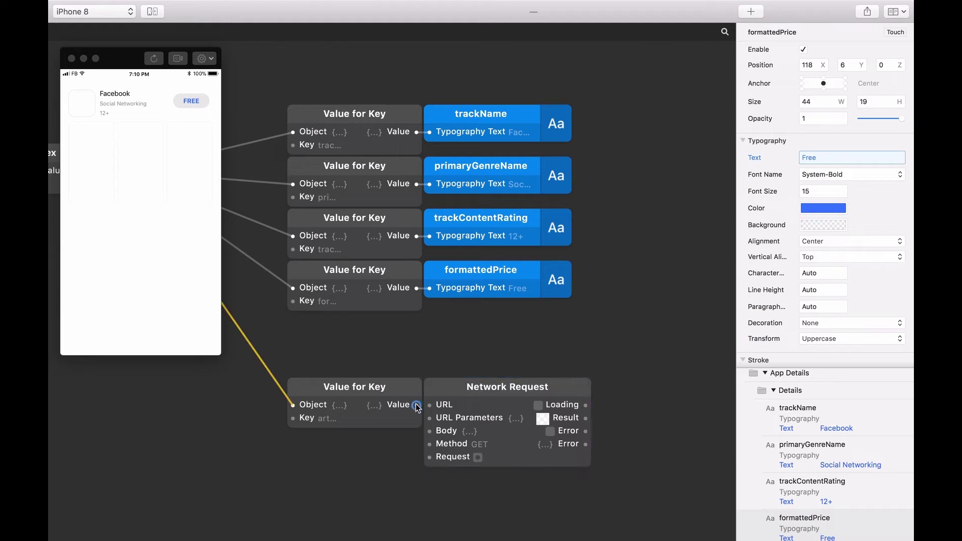
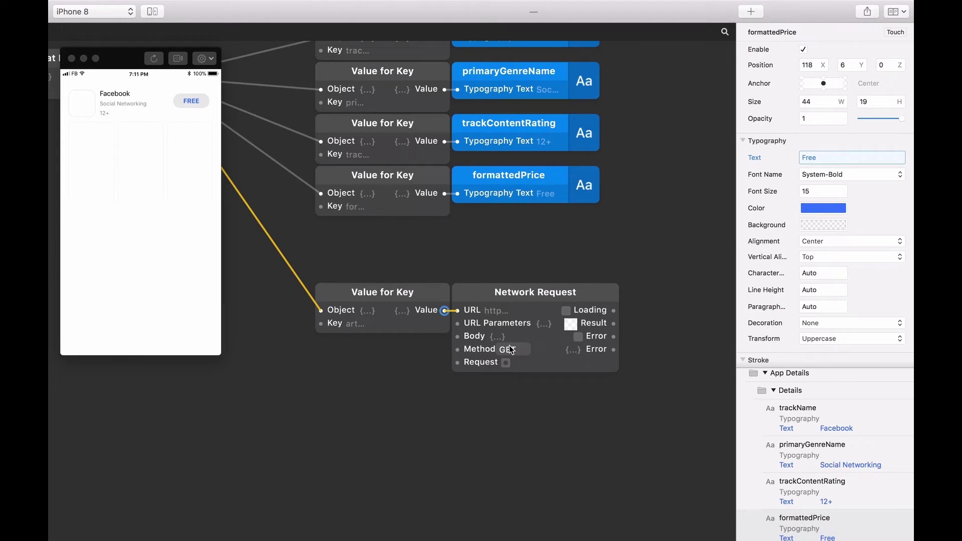
scroll(334, 249, left, 10)
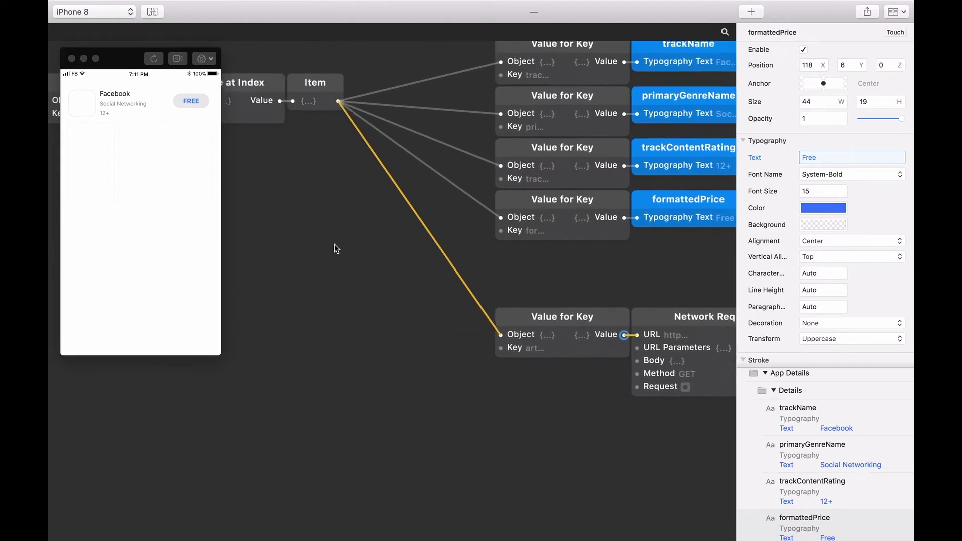
Step: Add a Pulse patch above the first Value for Key patch and connect the JSON Network Request's Loading output to its On / Off input
scroll(334, 248, left, 5)
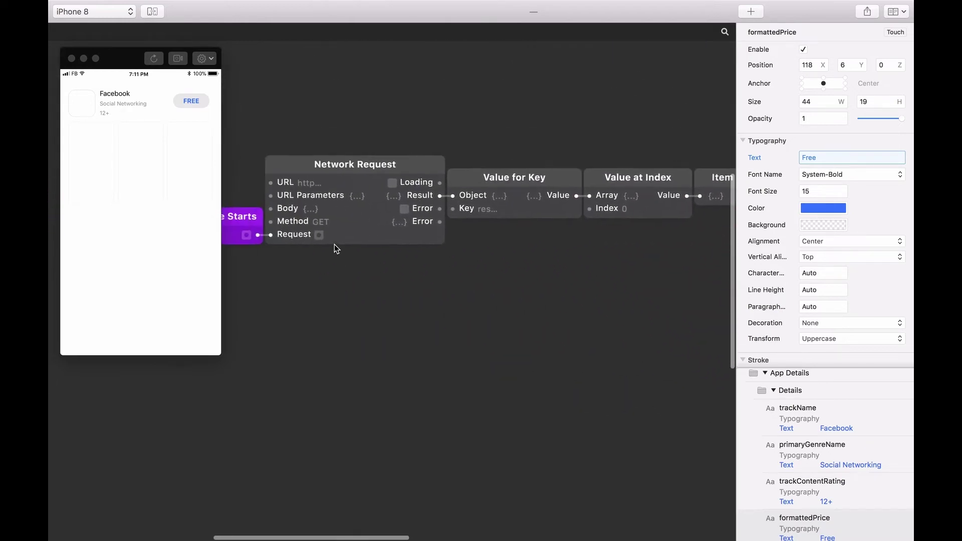
click(425, 165)
double_click(516, 129)
text(pulse)
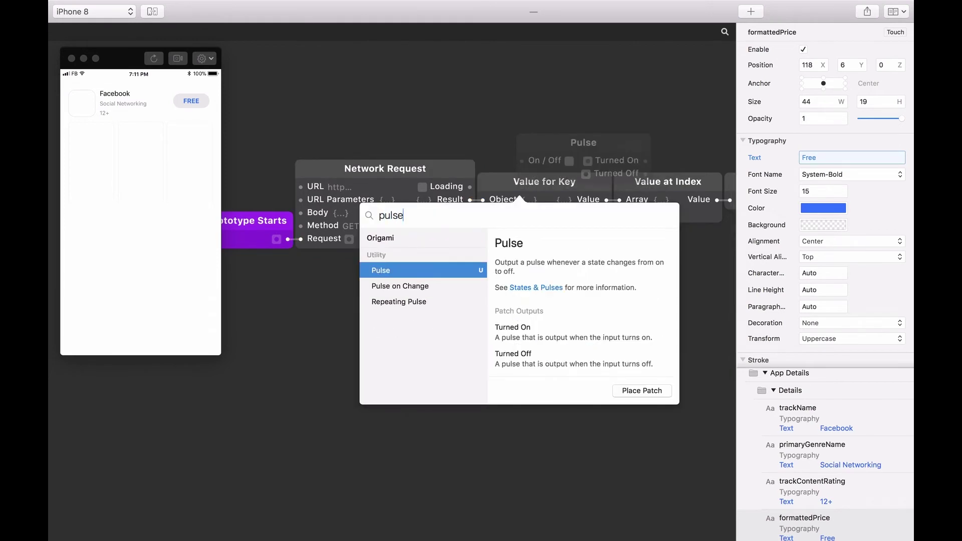
key(Return)
drag(570, 139, 531, 125)
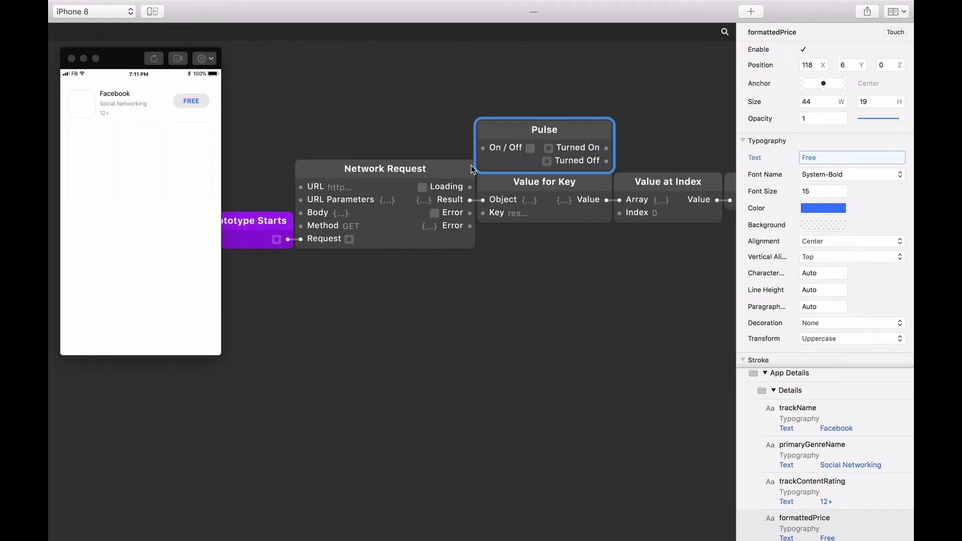
drag(470, 188, 482, 149)
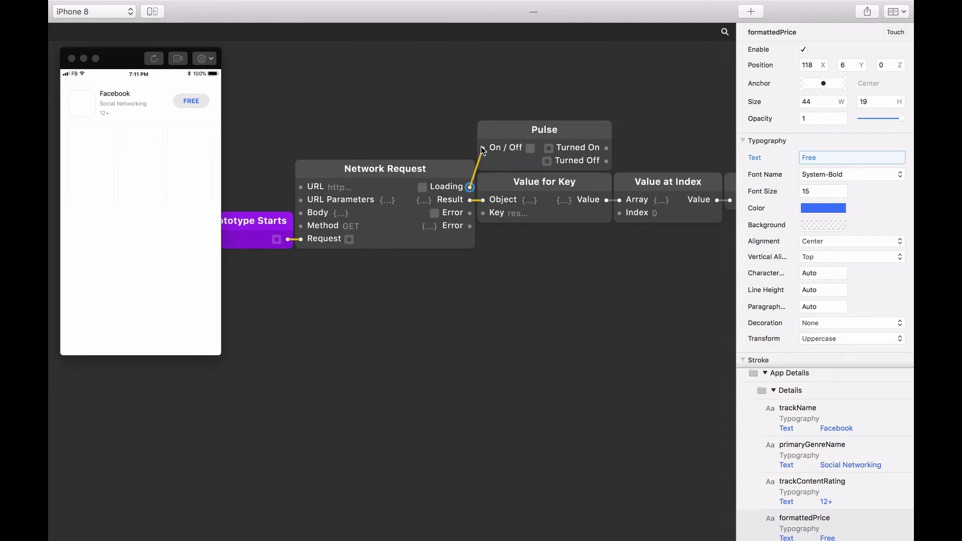
Step: Add a Wireless Broadcaster beside the Pulse patch, fed by its Turned Off output, and name it Loading Done
scroll(556, 134, right, 5)
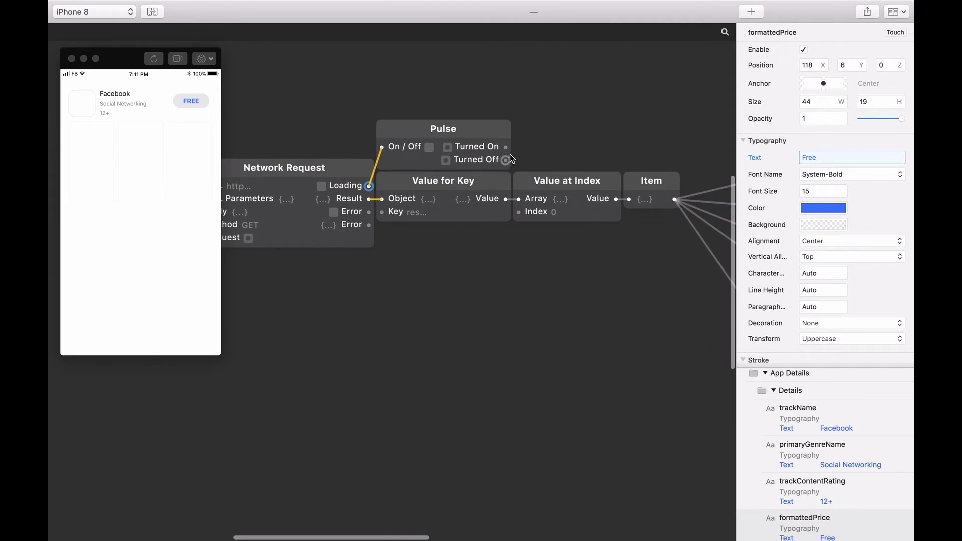
double_click(540, 143)
text(wire)
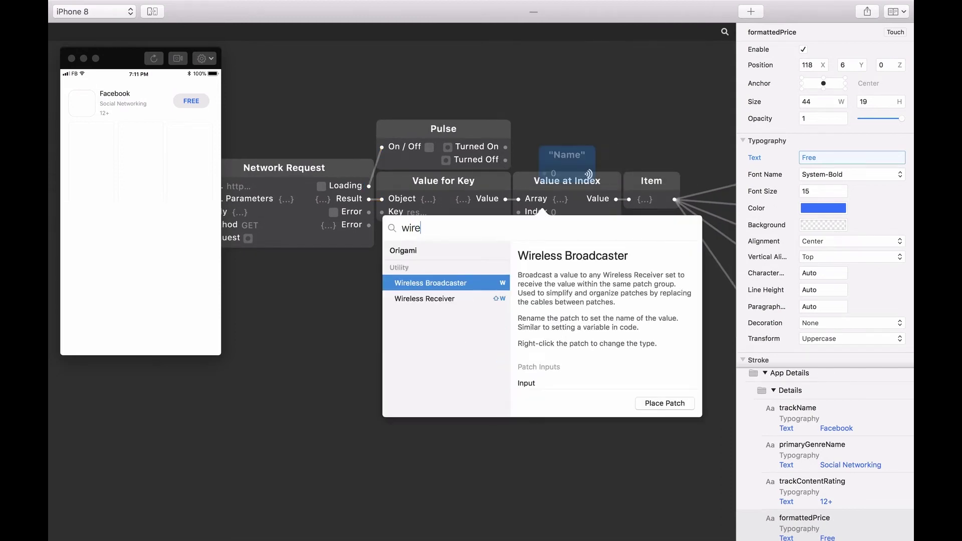
key(Return)
drag(562, 149, 524, 160)
double_click(543, 141)
text(Loading Do)
text(ne)
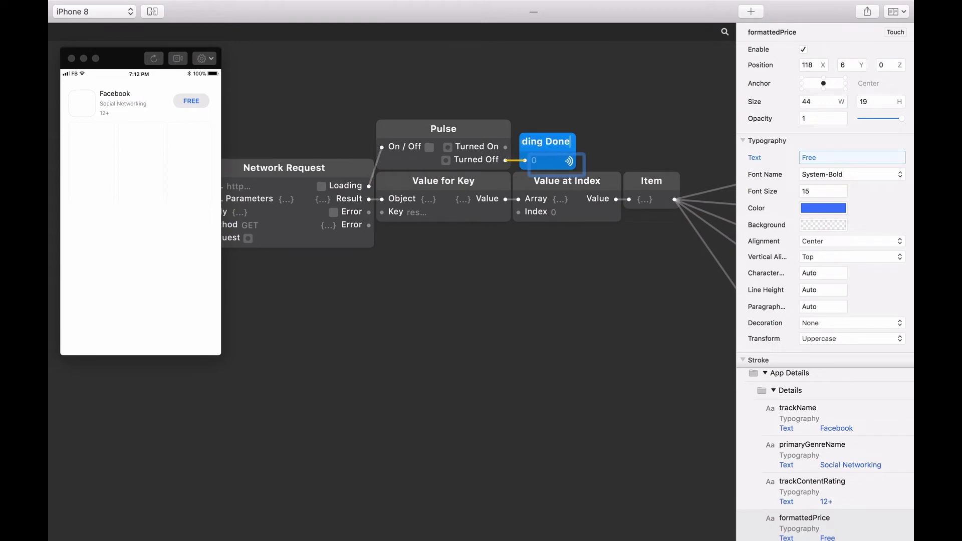
key(Return)
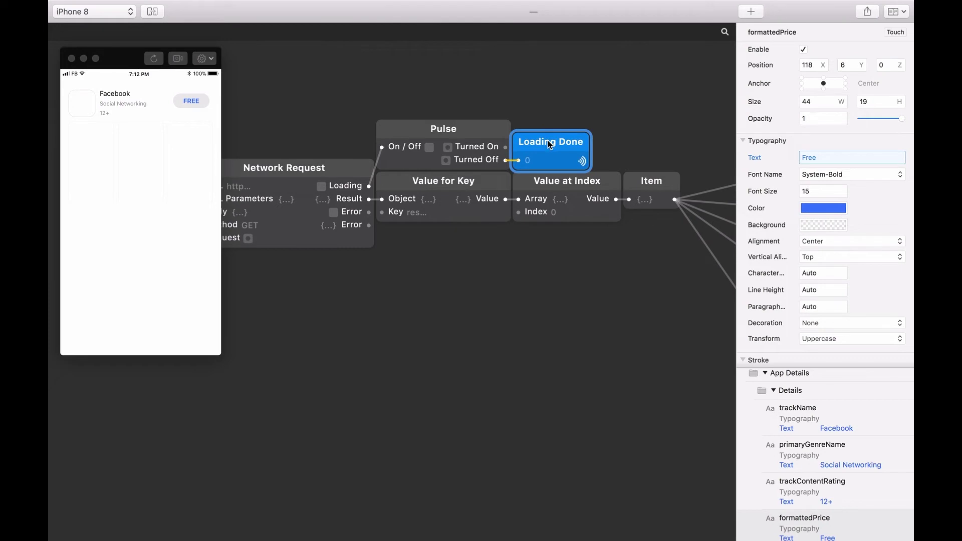
Step: Change the Loading Done broadcaster's type to Pulse
right_click(549, 146)
mouse_move(646, 146)
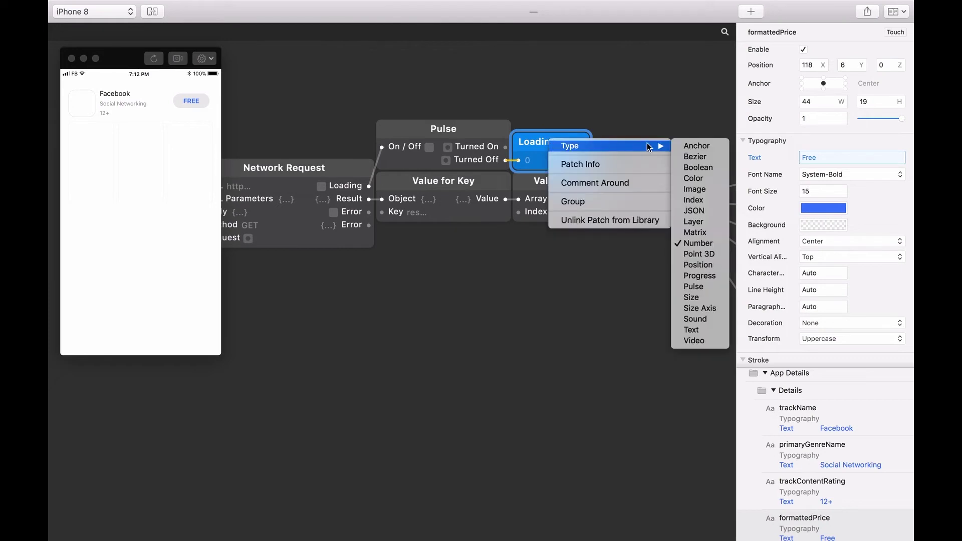
click(701, 288)
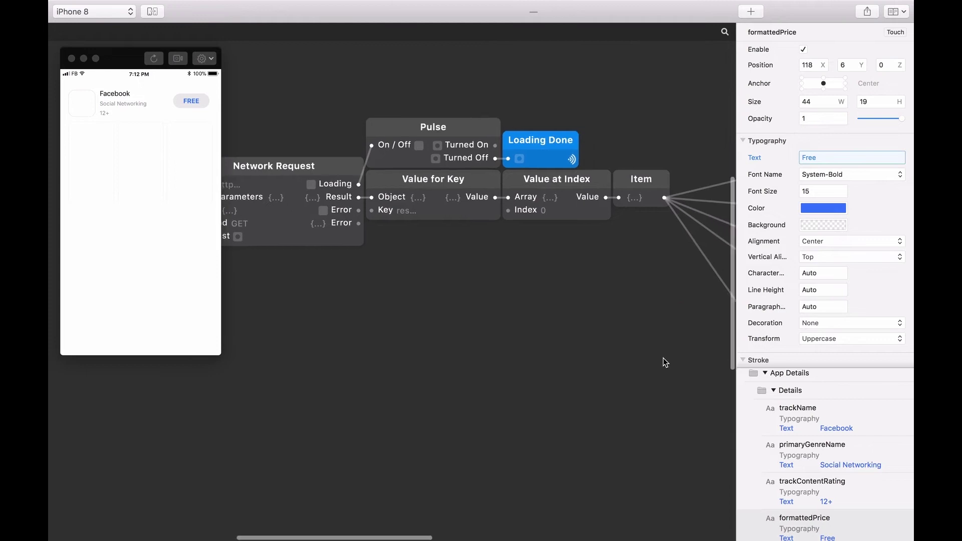
Step: Add a Wireless Receiver for Loading Done near the image Network Request patch
scroll(662, 357, right, 10)
scroll(662, 358, down, 3)
scroll(662, 358, right, 5)
scroll(663, 358, down, 1)
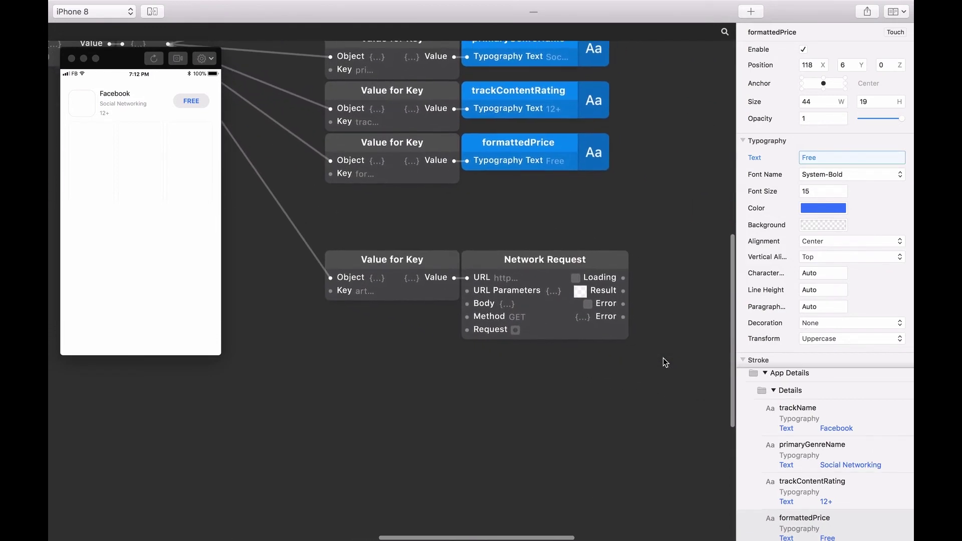
double_click(383, 341)
text(wire)
key(Down)
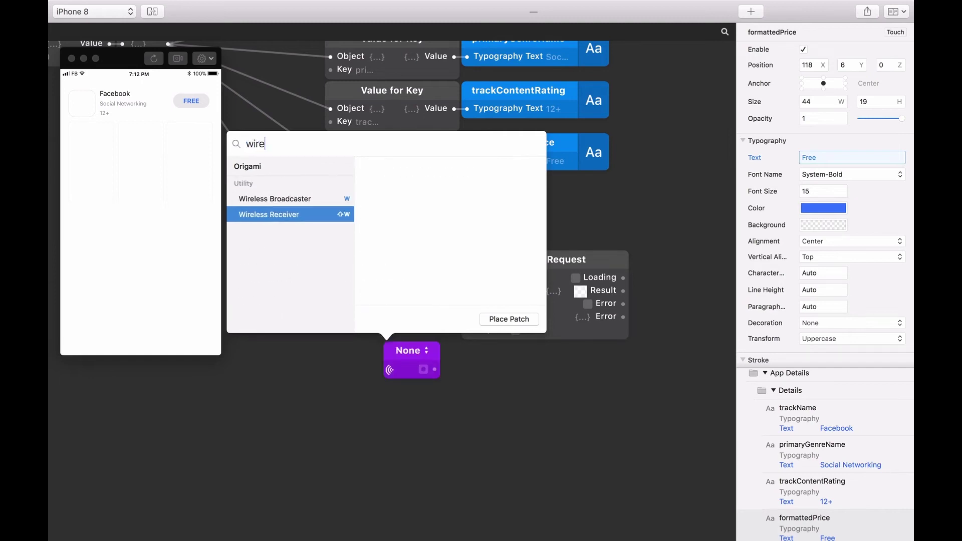
key(Return)
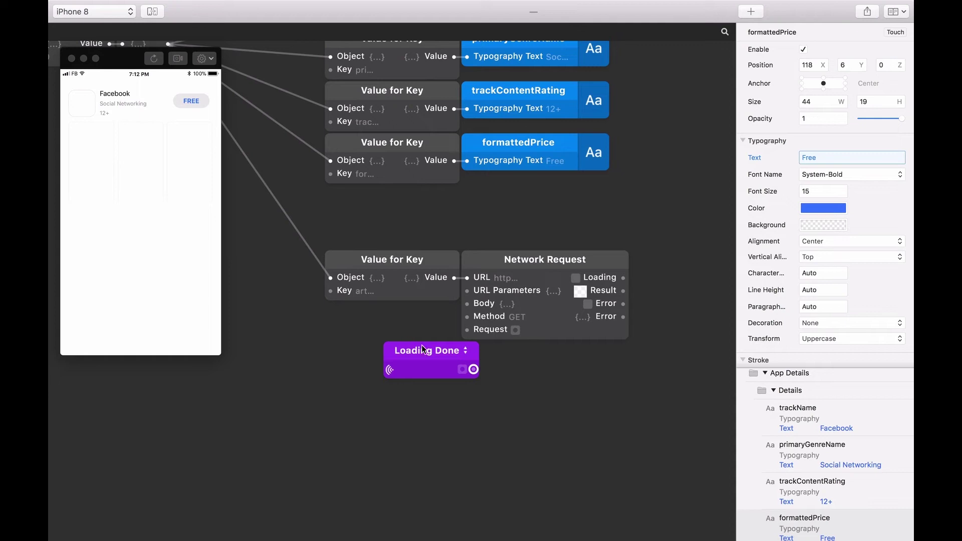
Step: Place the Loading Done receiver under the artworkUrl100 Value for Key patch and connect it to the image Network Request's Request input
drag(430, 347, 410, 313)
click(455, 331)
drag(457, 333, 469, 334)
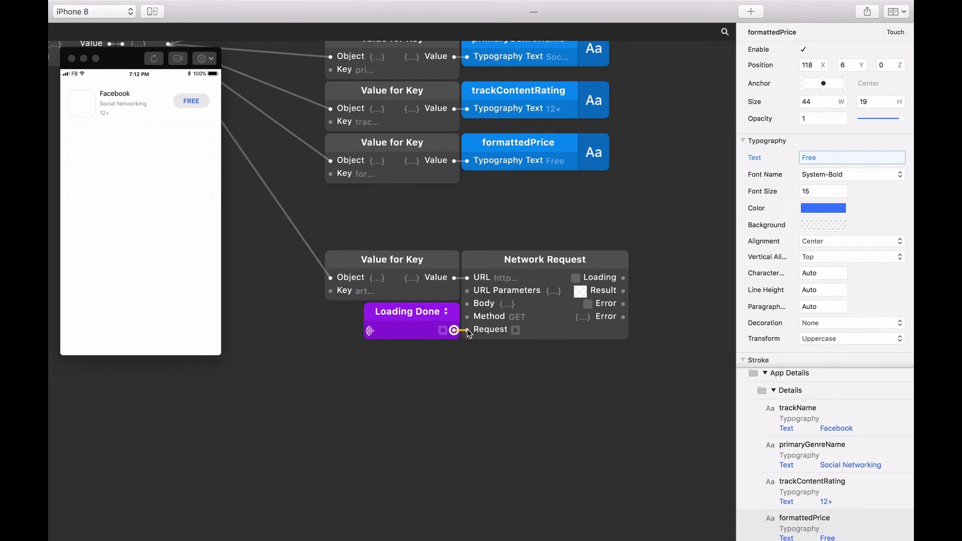
Step: Restart the prototype and connect the image Network Request's Result output to the Icon Image layer's Image property
click(157, 62)
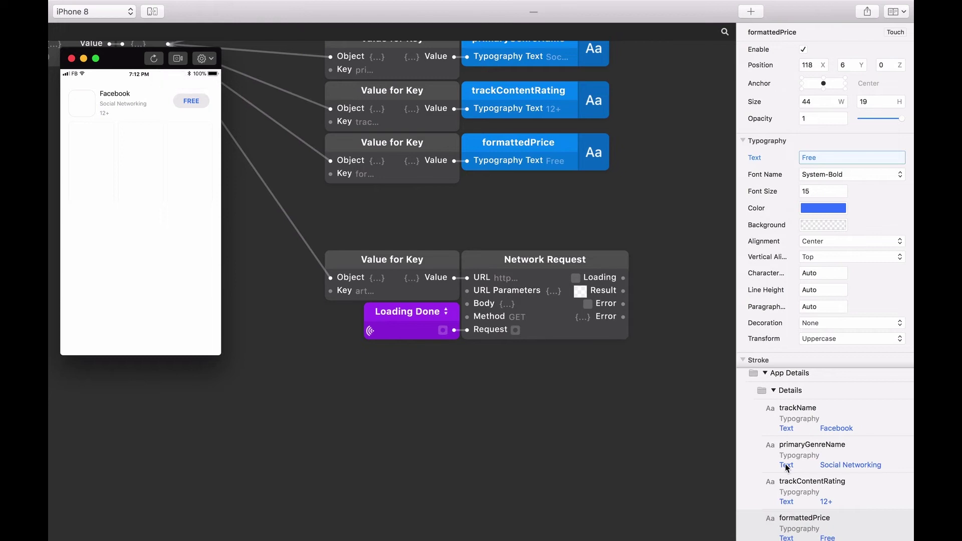
scroll(786, 467, down, 2)
scroll(786, 466, down, 1)
click(806, 481)
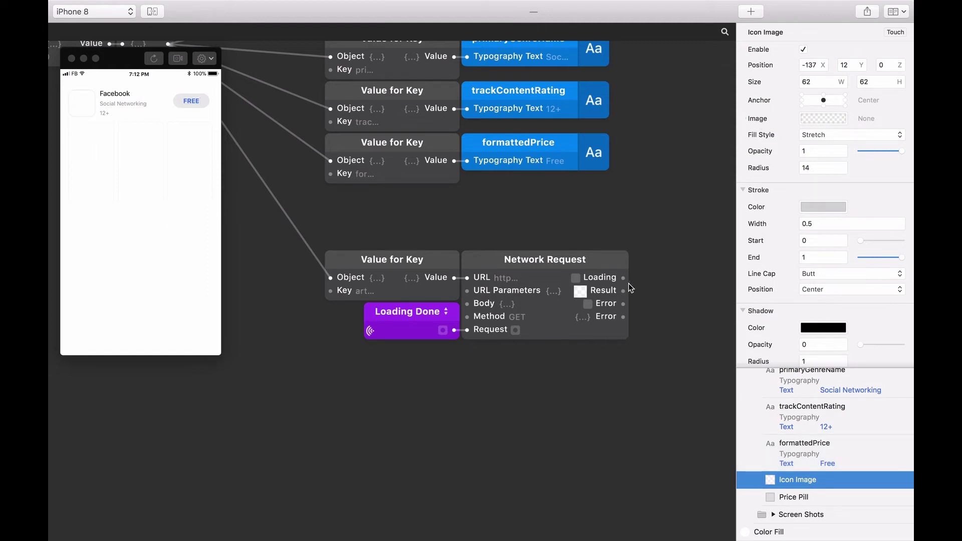
drag(622, 291, 758, 120)
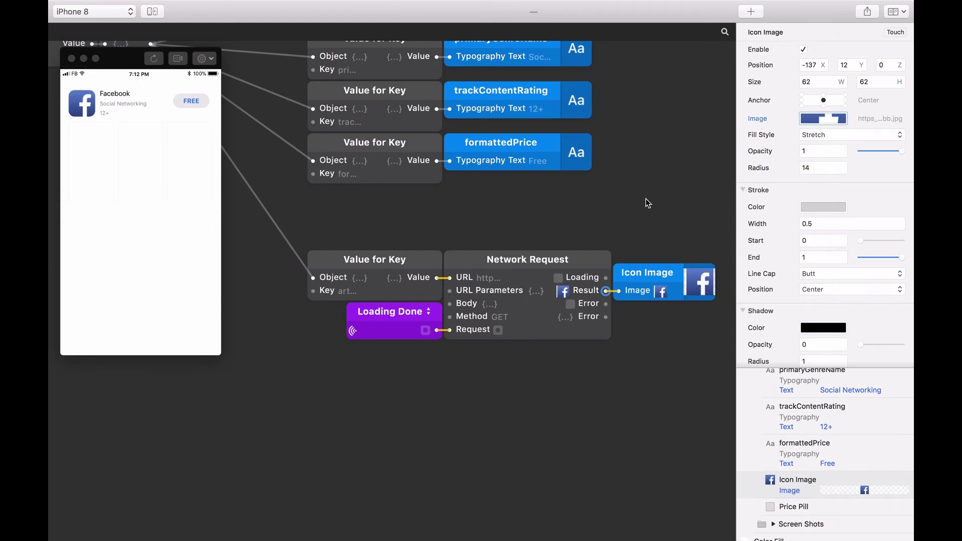
Step: Move the whole icon patch chain, from Value for Key to Icon Image, closer to the Item patch
drag(650, 364, 383, 258)
drag(646, 275, 526, 275)
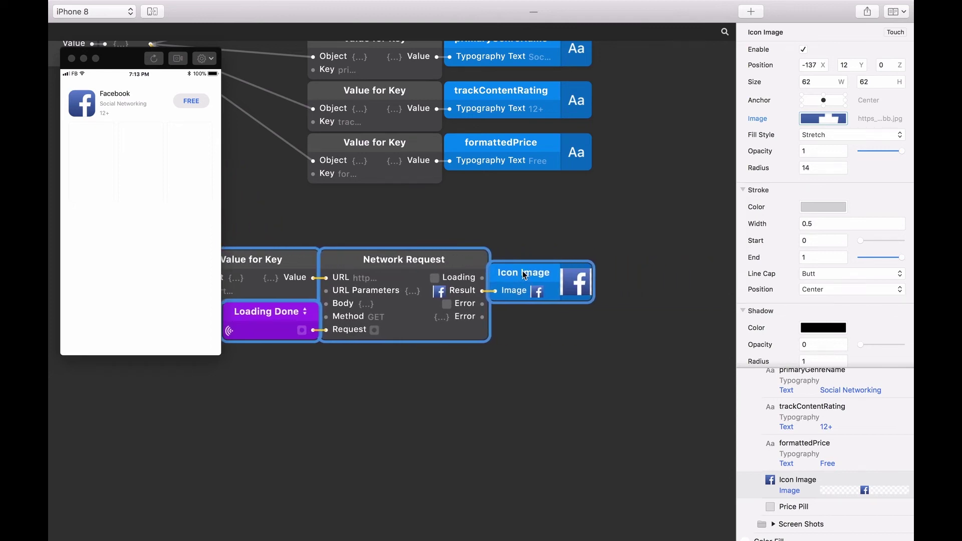
click(527, 341)
Step: Add a Value for Key patch and place it below the icon patch chain
scroll(528, 341, left, 5)
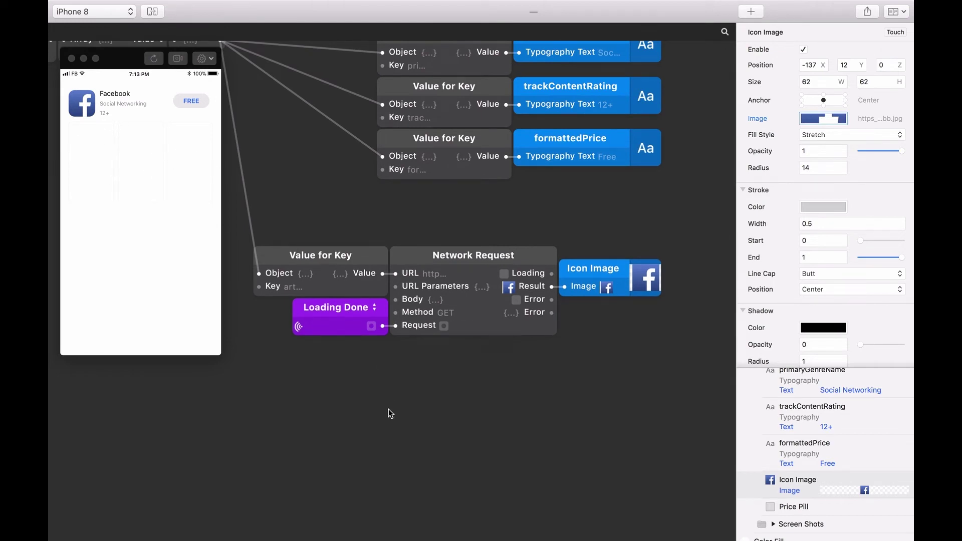
scroll(388, 408, down, 5)
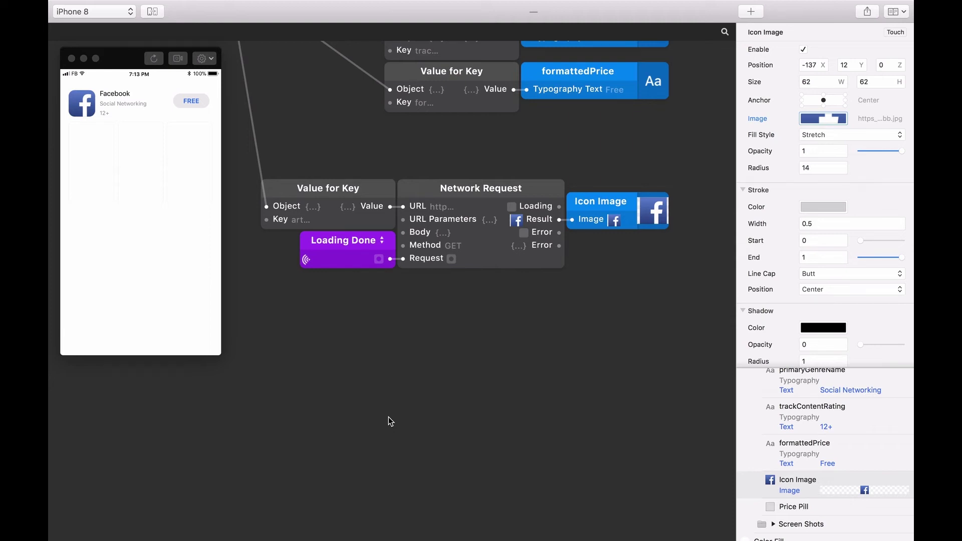
double_click(361, 368)
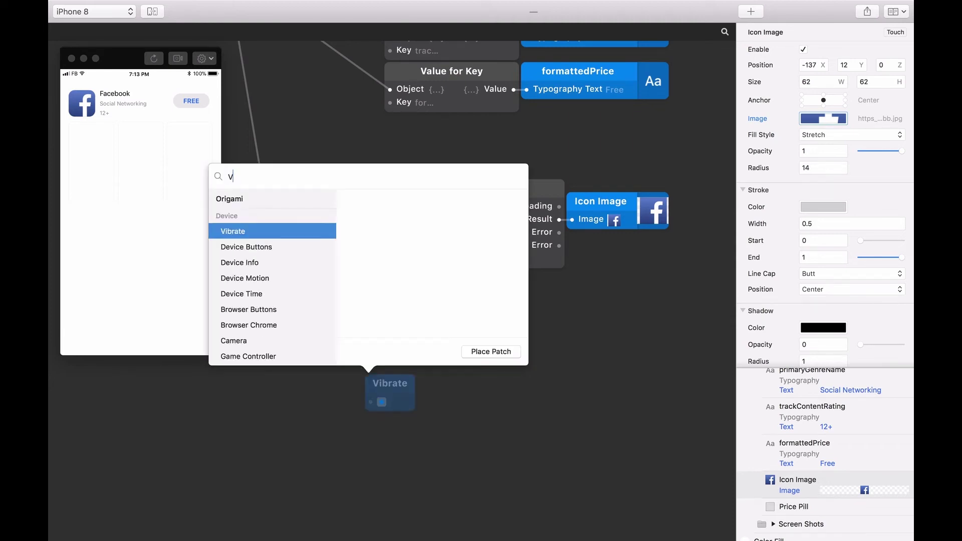
text(value f)
key(Return)
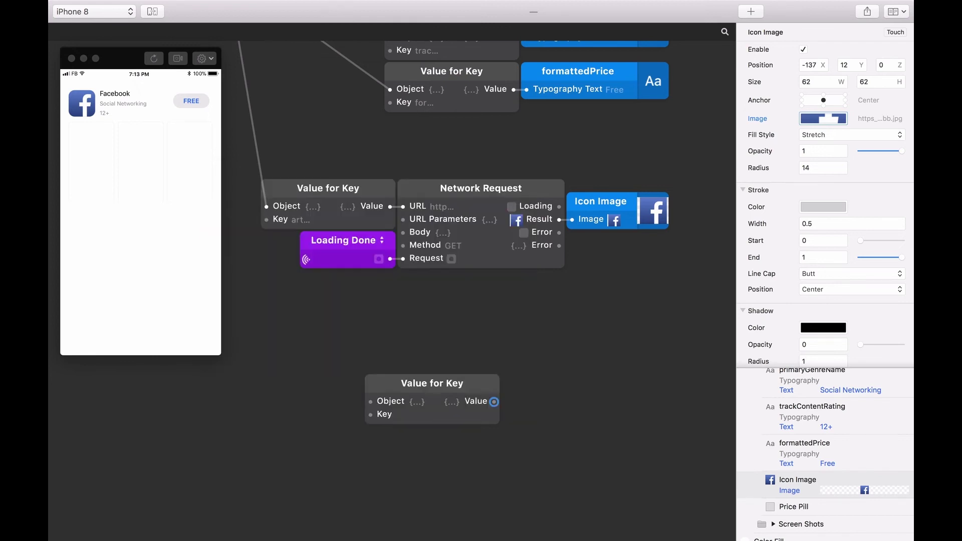
drag(405, 389, 318, 350)
Step: Connect the Item output to the new Value for Key's Object input and set its key to screenshotUrls
scroll(319, 351, up, 5)
scroll(319, 351, left, 3)
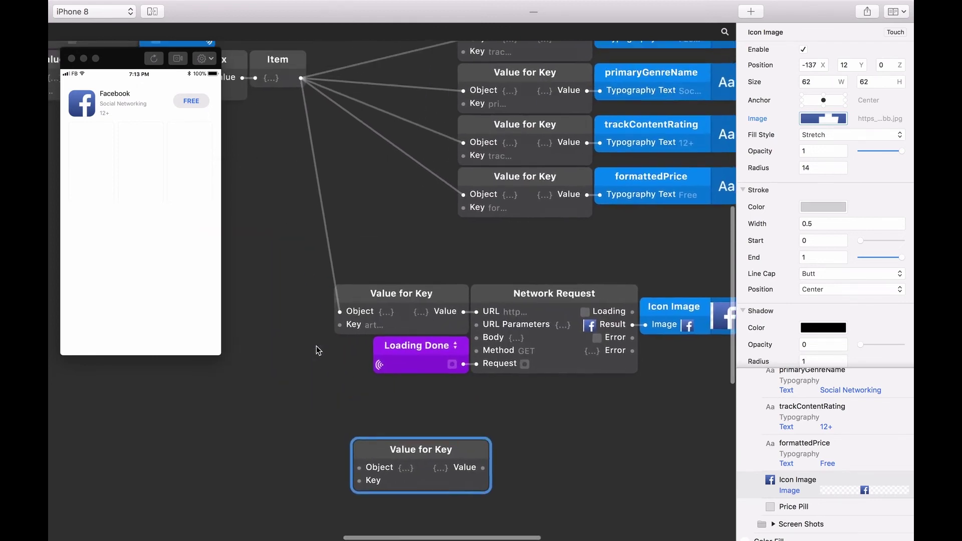
drag(304, 88, 363, 477)
scroll(365, 476, down, 3)
click(396, 432)
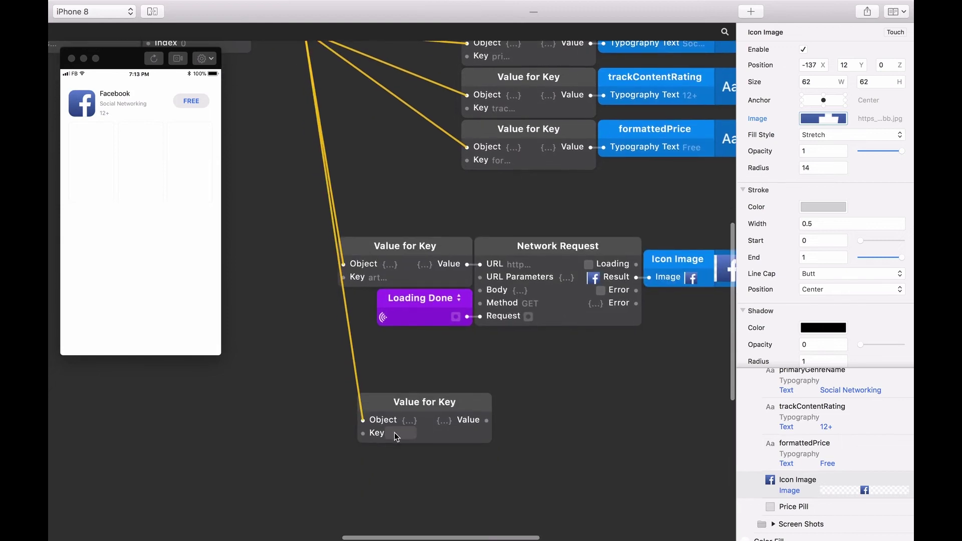
text(screens)
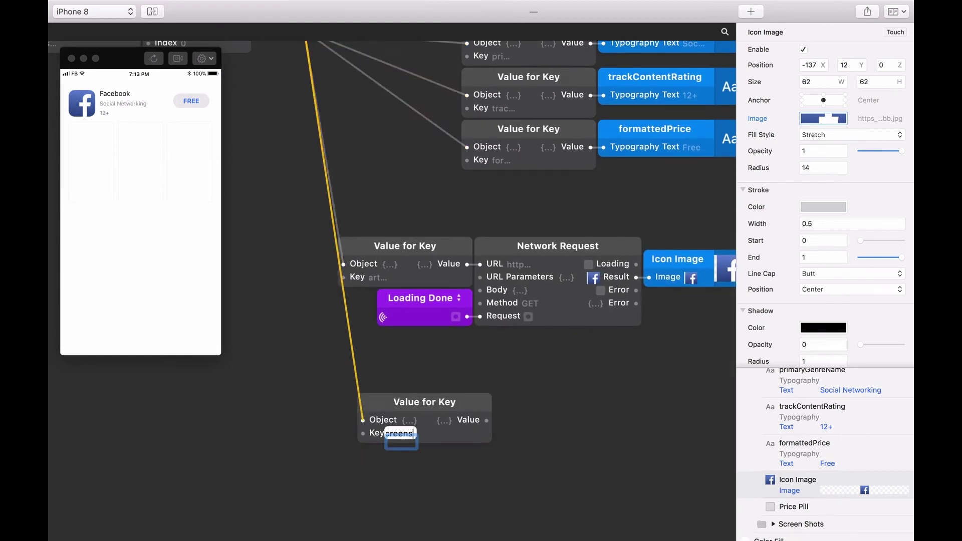
text(hotUrls)
key(Return)
scroll(446, 453, right, 3)
scroll(446, 453, down, 1)
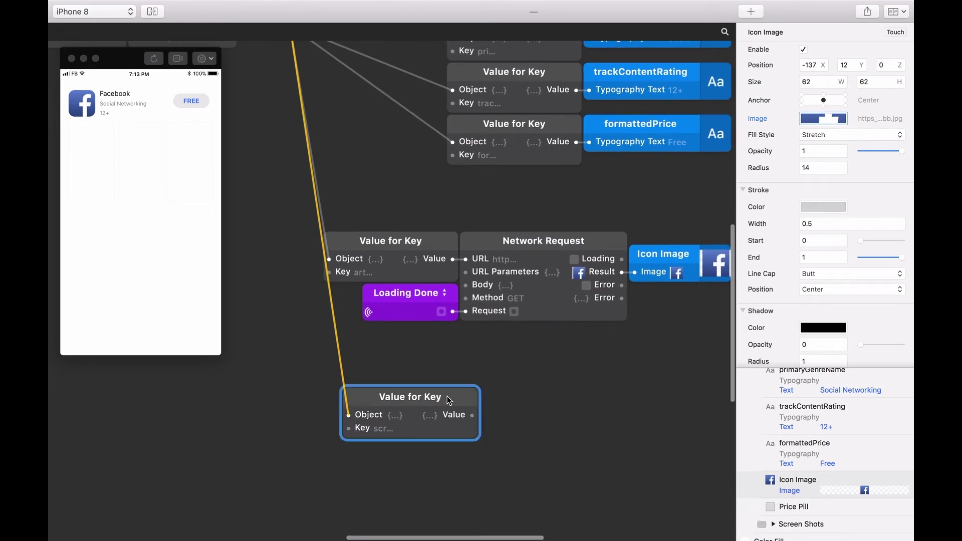
Step: Add a Value at Index patch against the screenshotUrls Value for Key patch, with its Array input fed by the Value output
drag(450, 400, 436, 401)
double_click(492, 420)
text(valu)
key(Return)
drag(525, 428, 460, 414)
Step: Add a Network Request patch and place it against the screenshot Value at Index patch
scroll(475, 418, right, 2)
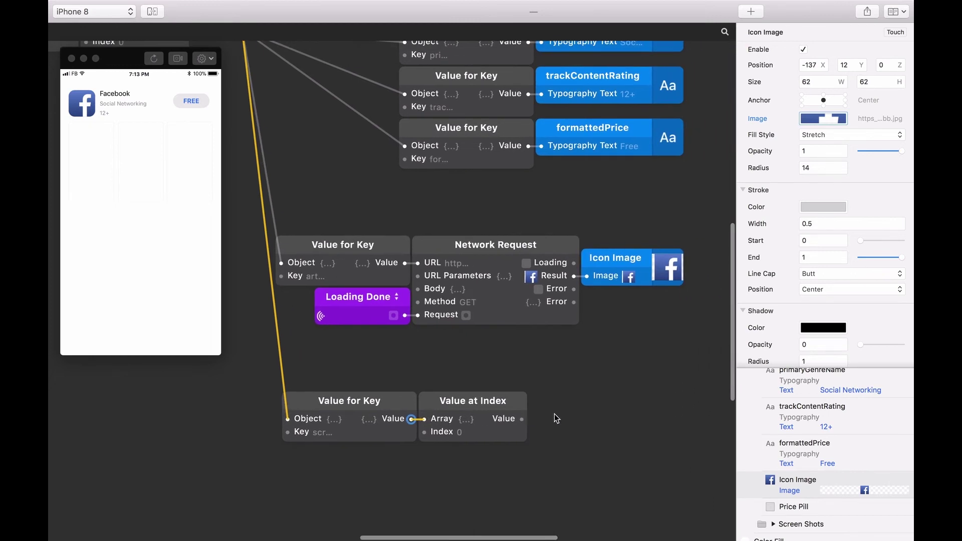
double_click(569, 419)
text(network)
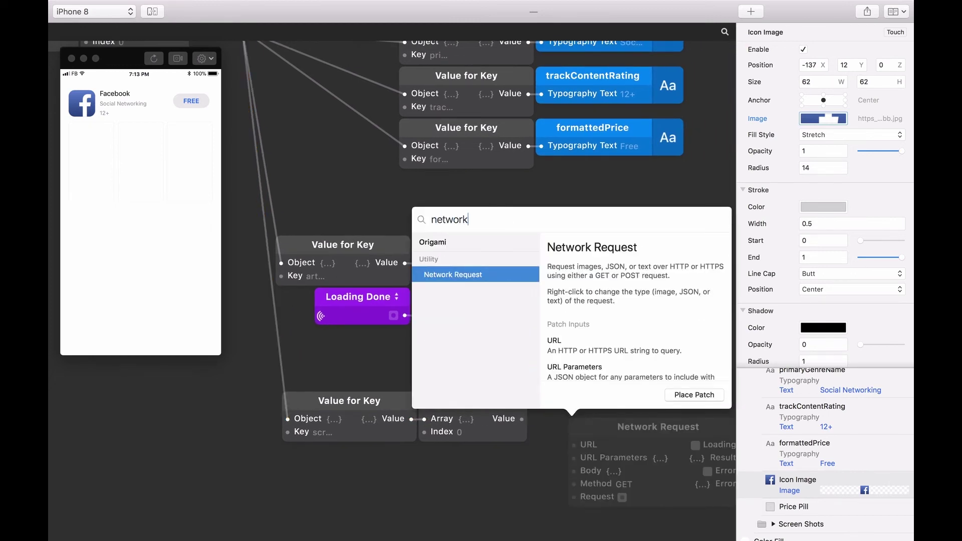
key(Return)
scroll(607, 431, right, 1)
drag(607, 431, 566, 405)
Step: Change the screenshot Network Request's type to Image and connect Value at Index's Value output to its URL input
right_click(575, 402)
mouse_move(686, 410)
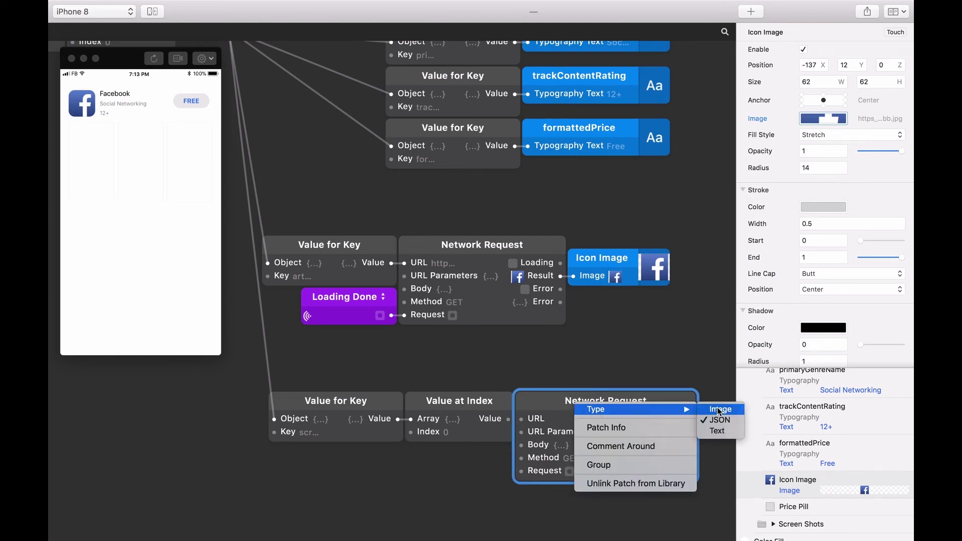
click(719, 410)
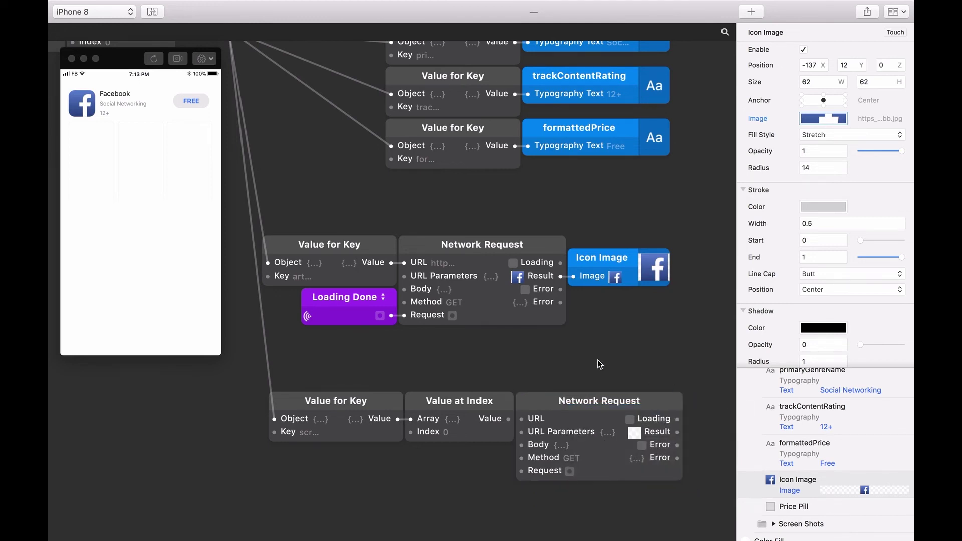
scroll(586, 360, right, 5)
drag(430, 416, 443, 416)
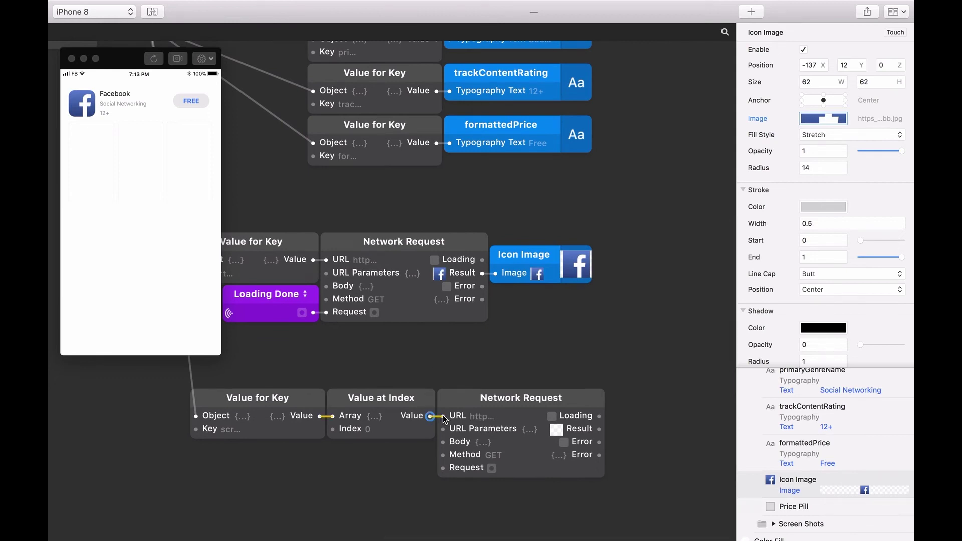
Step: Add a Loading Done Wireless Receiver under the screenshot Value at Index patch and connect it to the adjacent Network Request's Request input
scroll(444, 416, down, 4)
scroll(444, 415, left, 2)
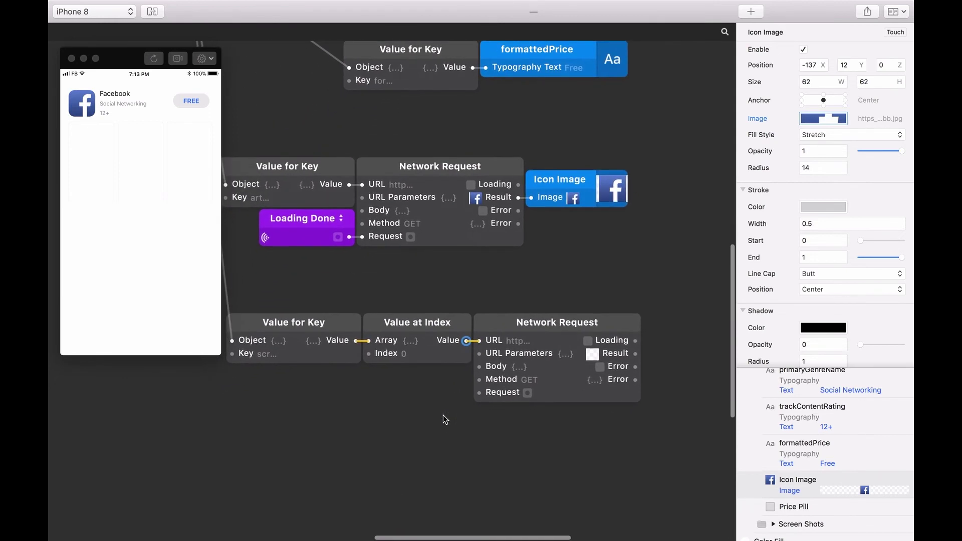
double_click(423, 376)
text(wire)
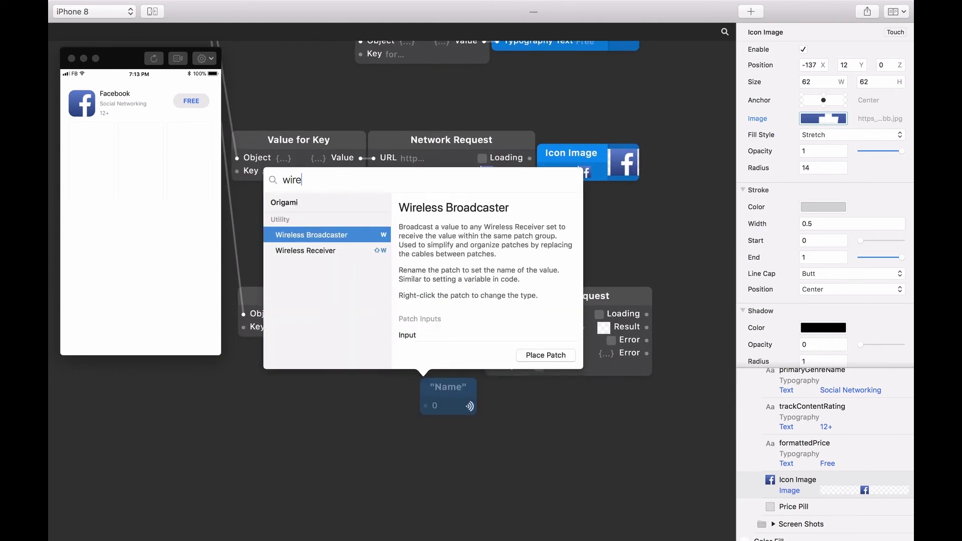
key(Down)
key(Return)
drag(452, 379, 425, 353)
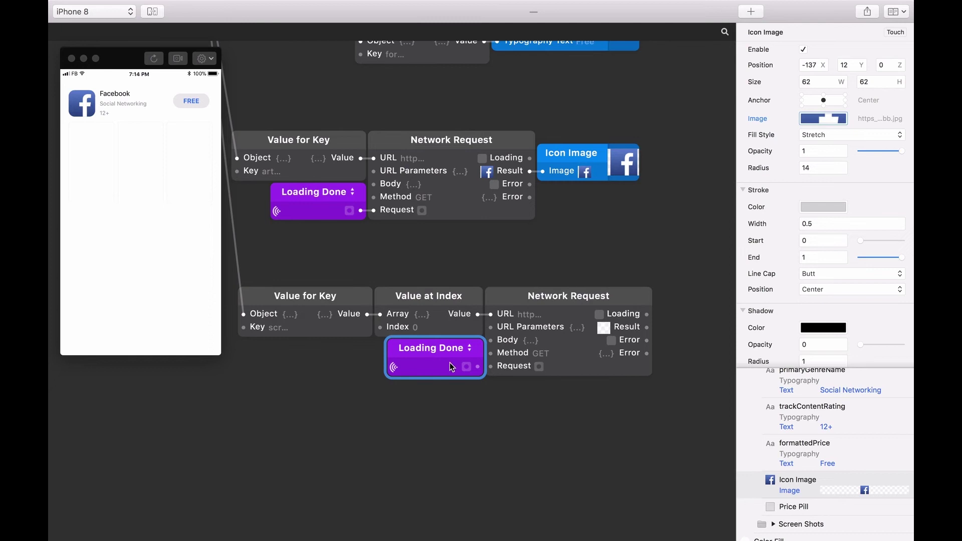
drag(478, 367, 490, 371)
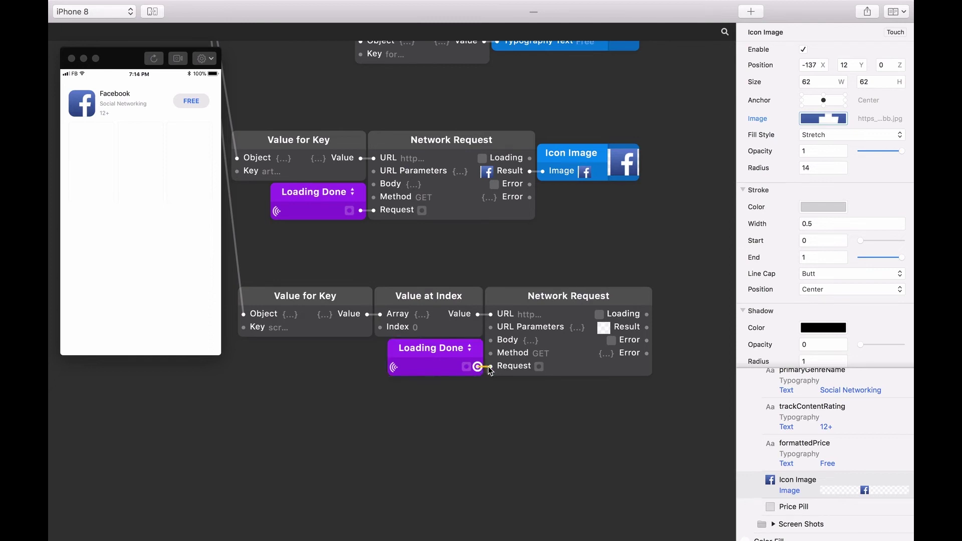
Step: Expand the Screen Shots group and connect the screenshot Network Request's Result output to Screen Shot 0's Image property
drag(491, 372, 490, 371)
scroll(802, 501, down, 2)
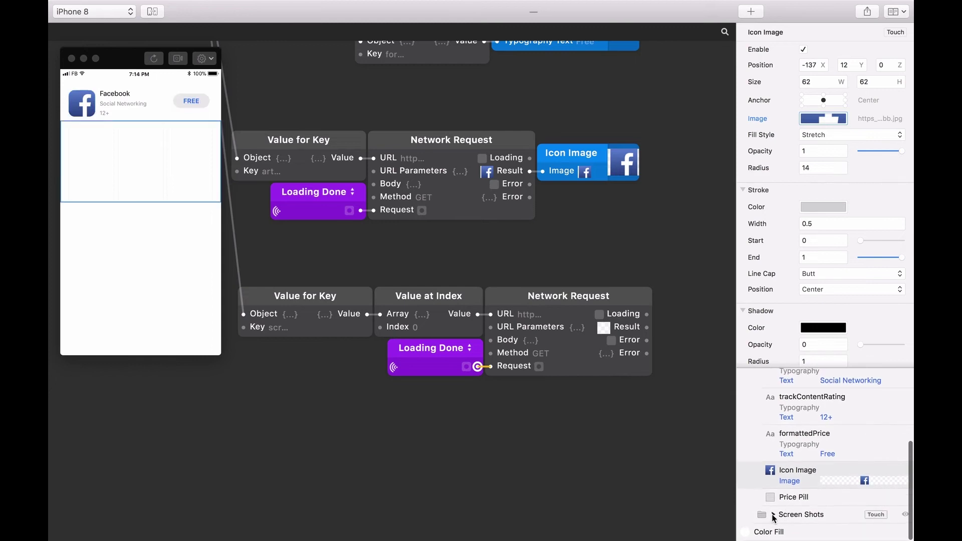
click(774, 514)
scroll(801, 501, down, 2)
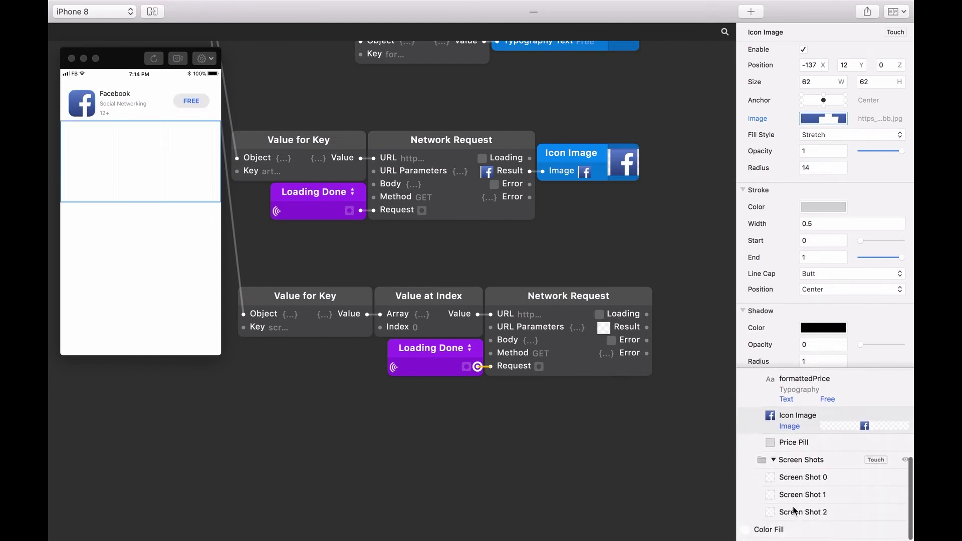
click(831, 481)
scroll(645, 396, right, 5)
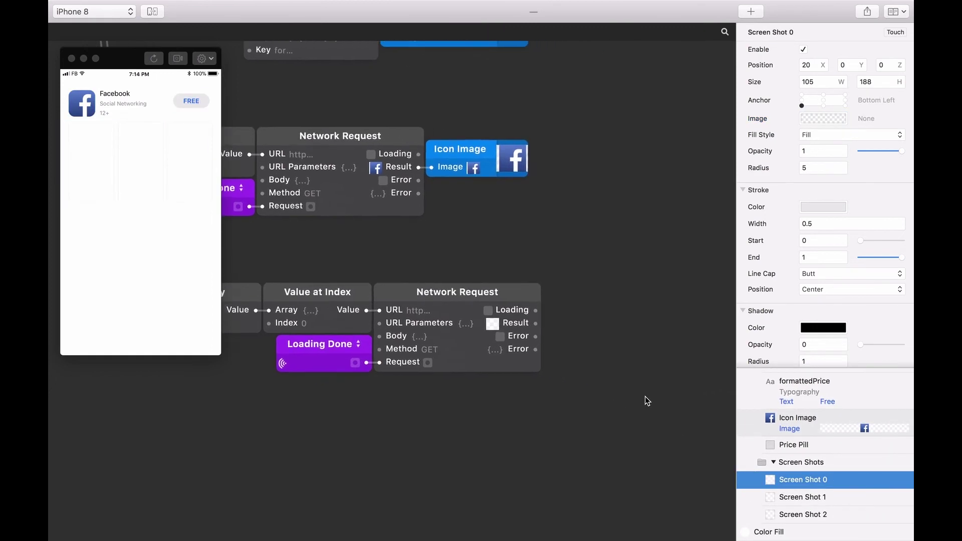
drag(519, 325, 756, 119)
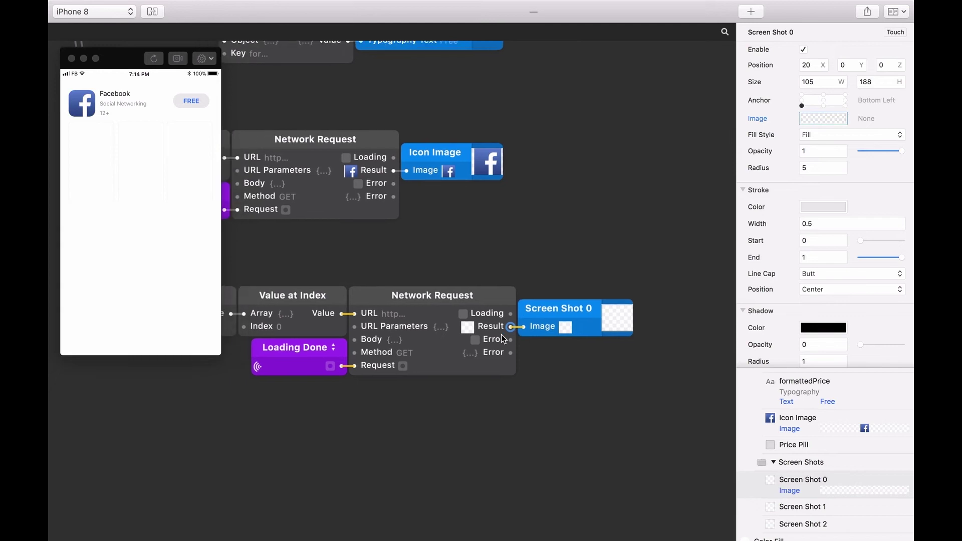
Step: Restart the prototype and move the whole screenshot patch chain so its Screen Shot 0 patch lines up under the Icon Image patch
scroll(501, 334, down, 3)
drag(578, 373, 331, 311)
click(155, 60)
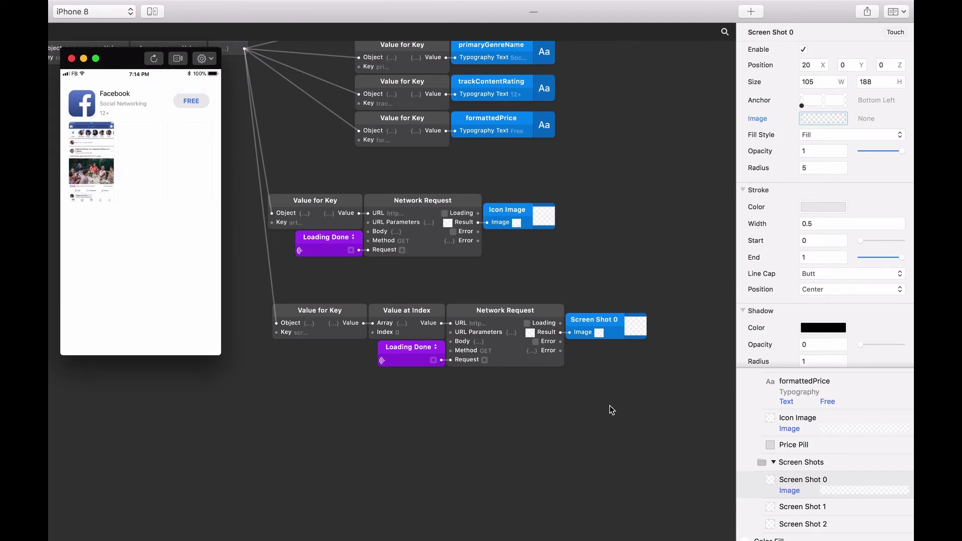
drag(618, 405, 333, 312)
drag(613, 323, 522, 321)
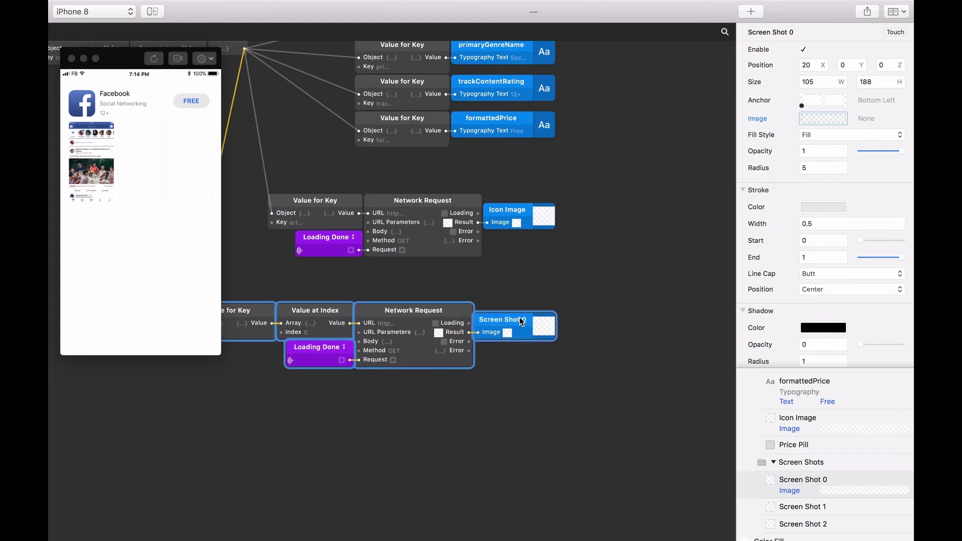
Step: Duplicate the screenshot Value at Index, Network Request and Loading Done patches twice, stacking the copies directly beneath the originals
scroll(520, 318, left, 4)
scroll(520, 318, down, 1)
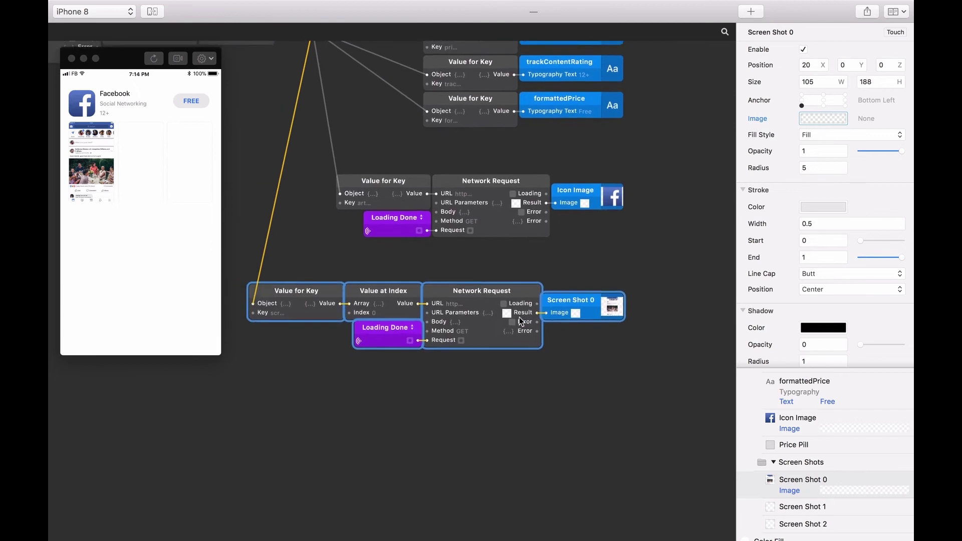
click(401, 293)
shift+click(455, 295)
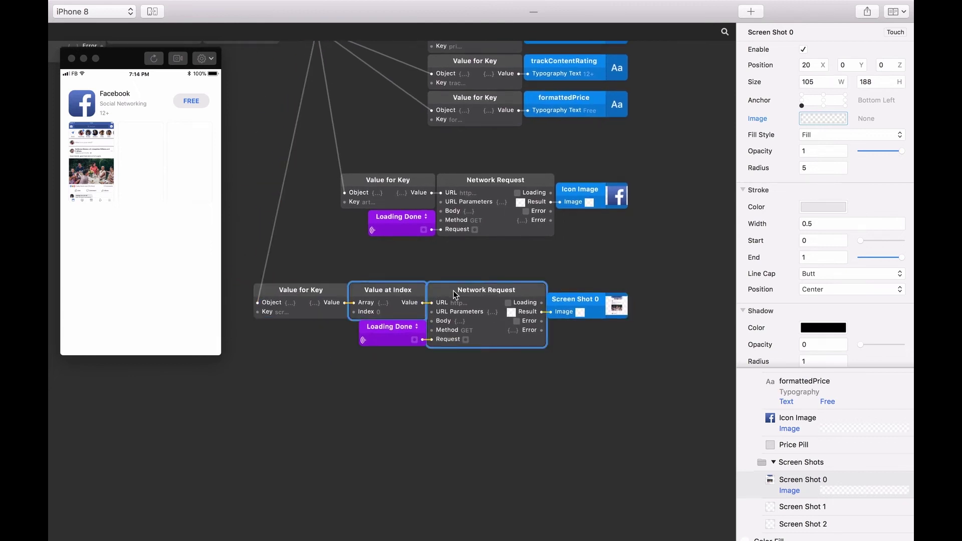
shift+click(365, 326)
click(364, 326)
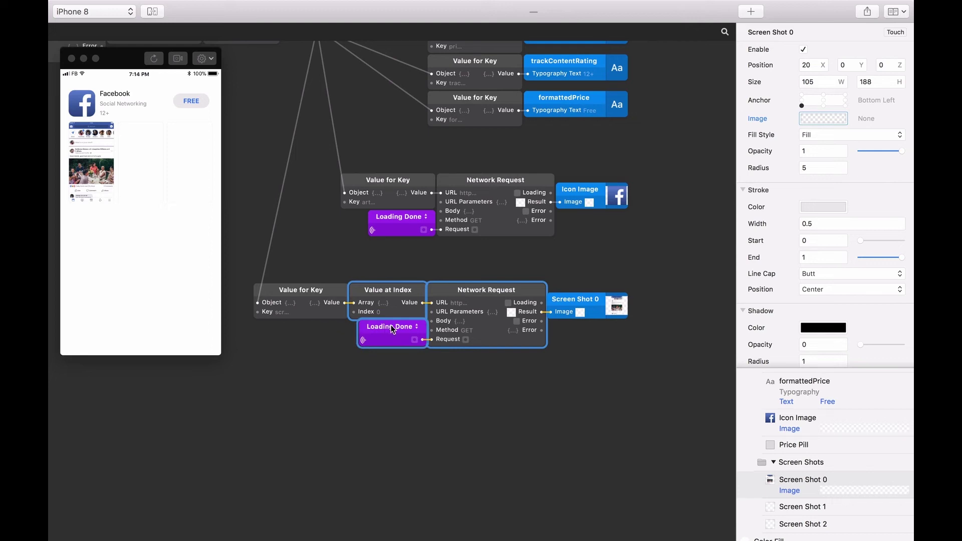
drag(392, 331, 391, 455)
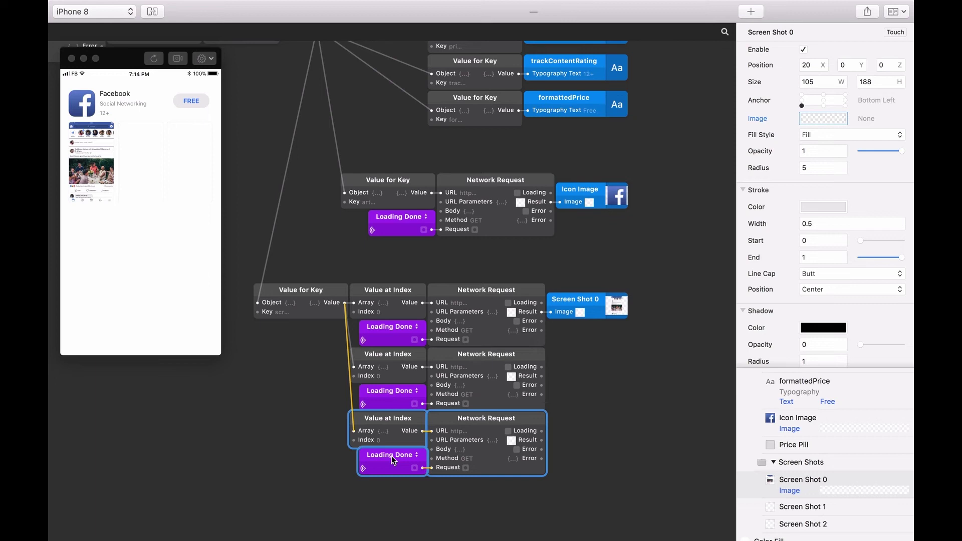
Step: Set the Index of the second screenshot Value at Index patch to 1 and of the third to 2
click(381, 376)
text(1)
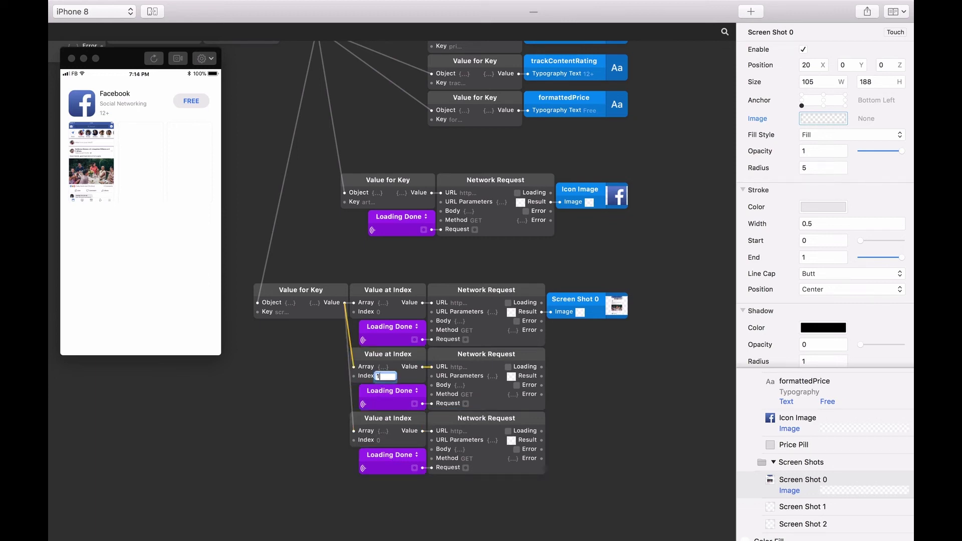
key(Return)
click(380, 441)
text(2)
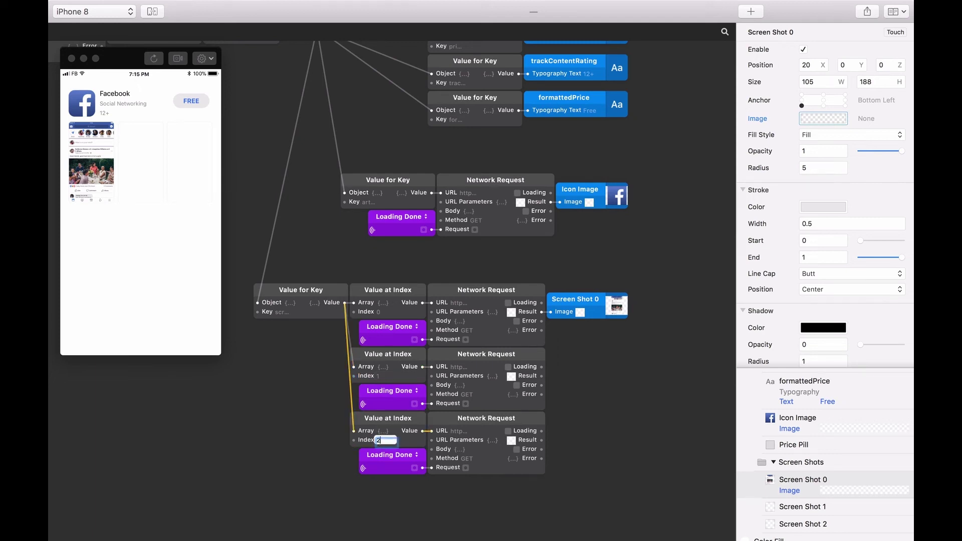
key(Return)
Step: Connect the second screenshot Network Request's Result output to Screen Shot 1's Image property
scroll(441, 431, down, 5)
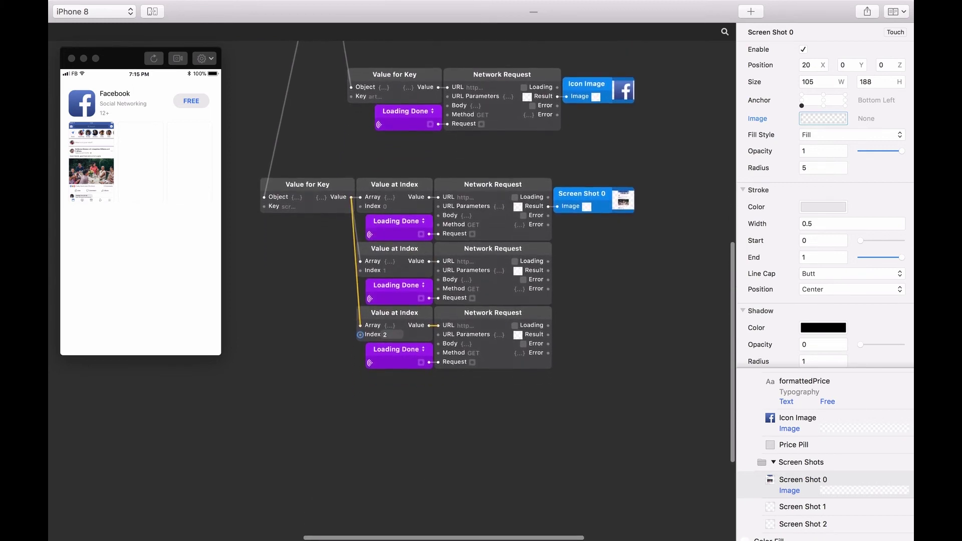
click(815, 506)
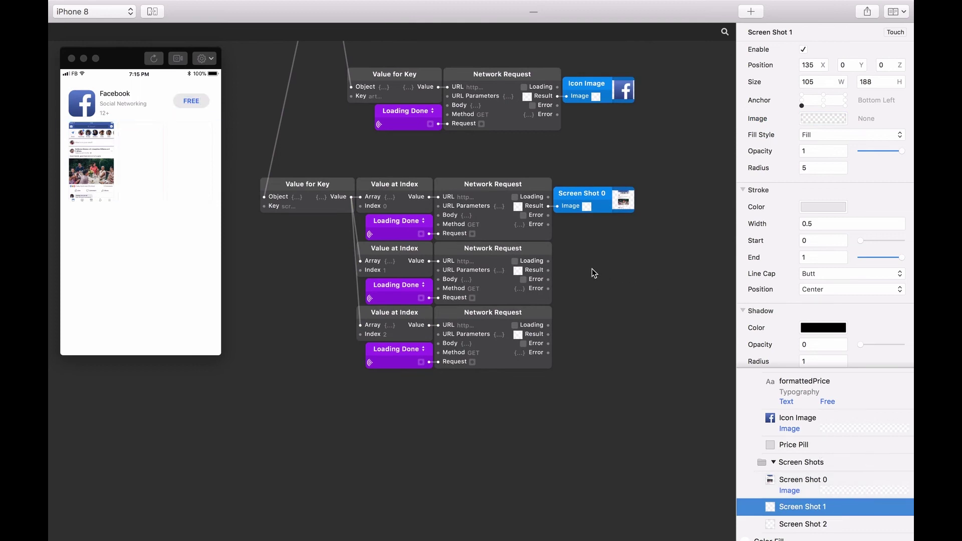
click(549, 273)
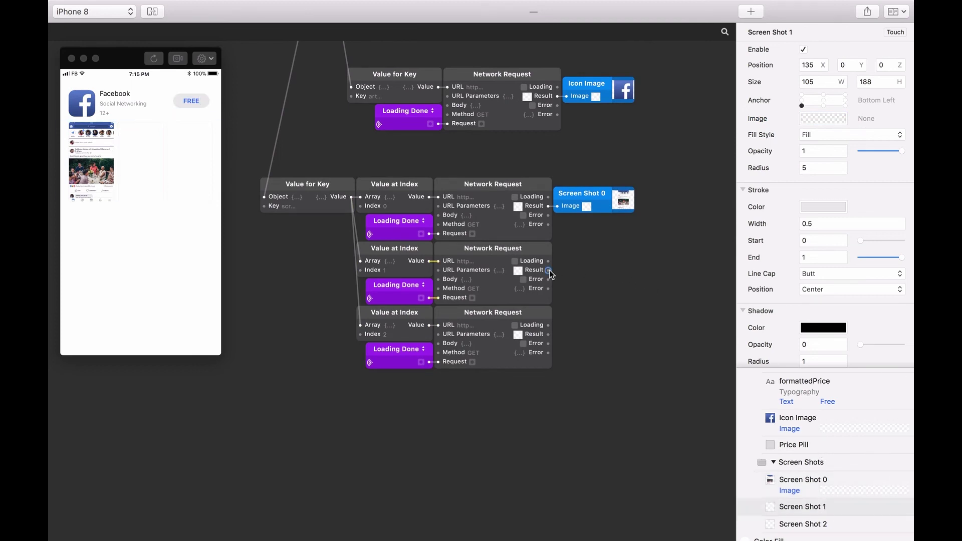
drag(622, 259, 758, 120)
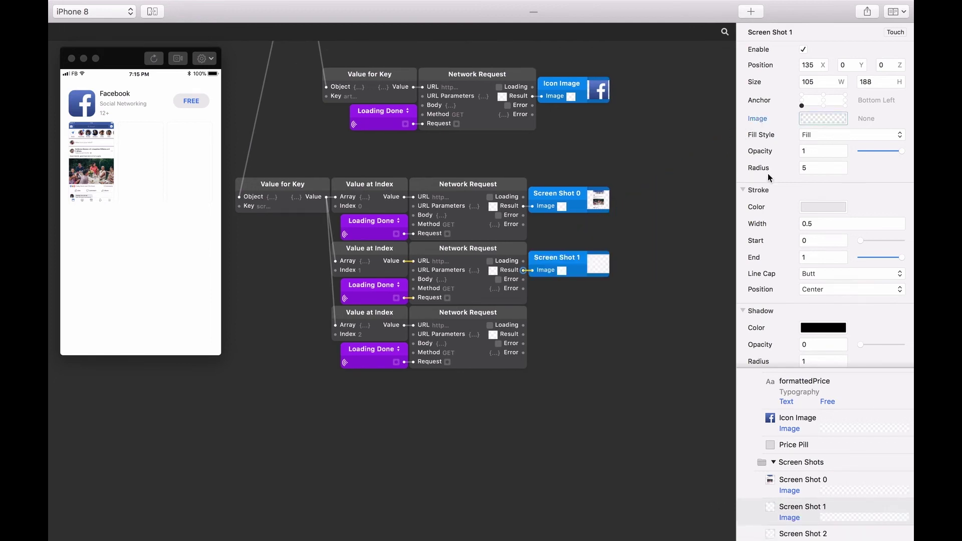
Step: Connect the third screenshot Network Request's Result output to Screen Shot 2's Image property and restart the prototype
scroll(802, 480, down, 1)
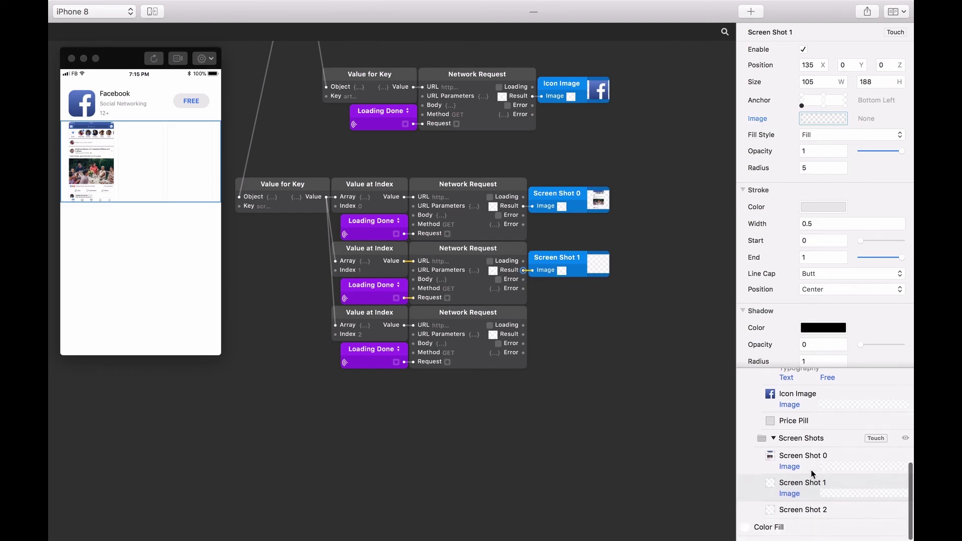
click(808, 514)
drag(523, 334, 759, 122)
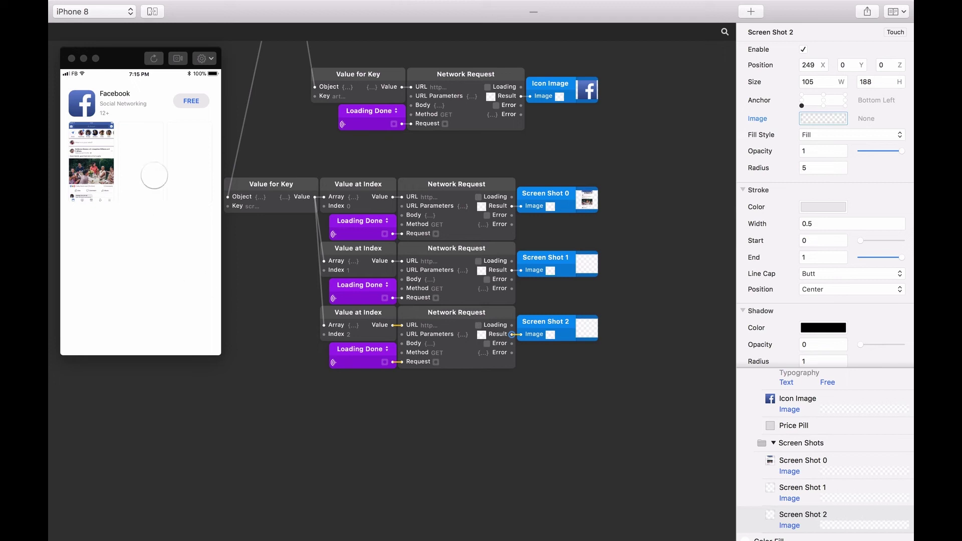
click(153, 59)
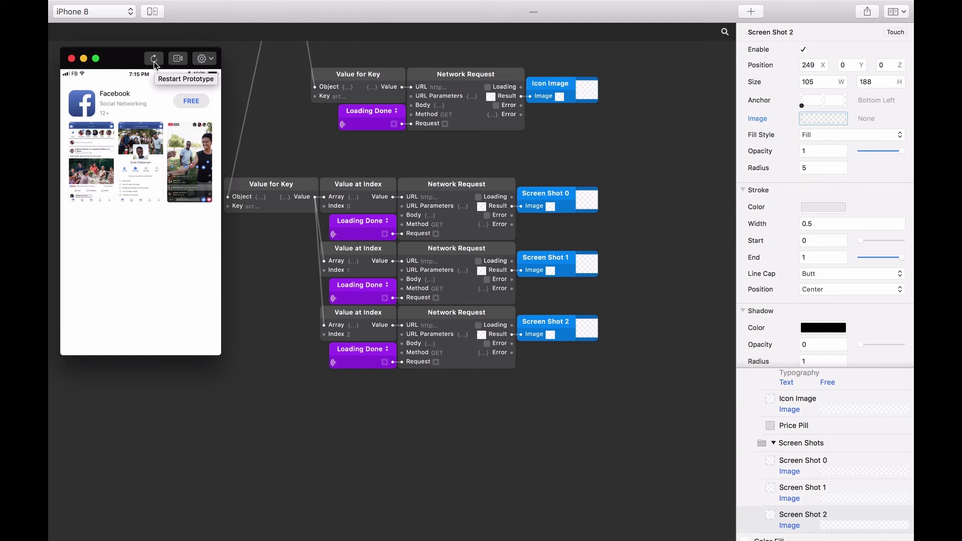
click(155, 62)
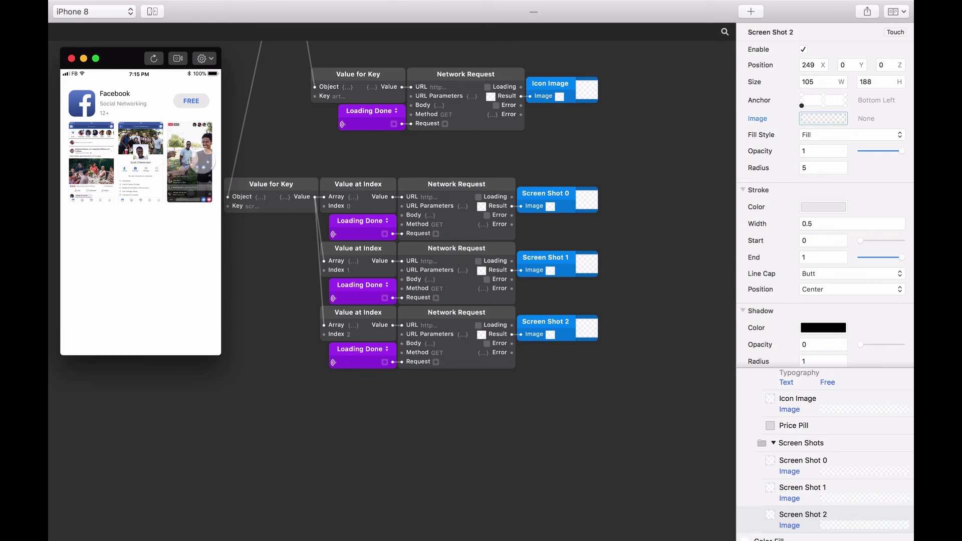
Step: Add a Loop Over Array patch below the Value at Index patch that feeds Item, with the adjacent Value for Key's Value connected to its Array input
scroll(279, 144, up, 10)
scroll(279, 144, left, 7)
scroll(279, 143, up, 4)
scroll(279, 143, left, 10)
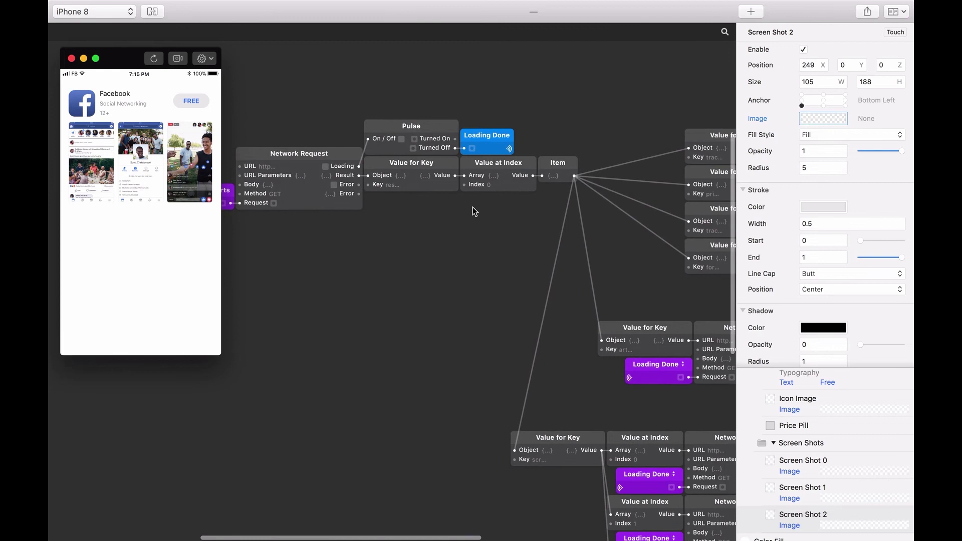
scroll(473, 207, down, 2)
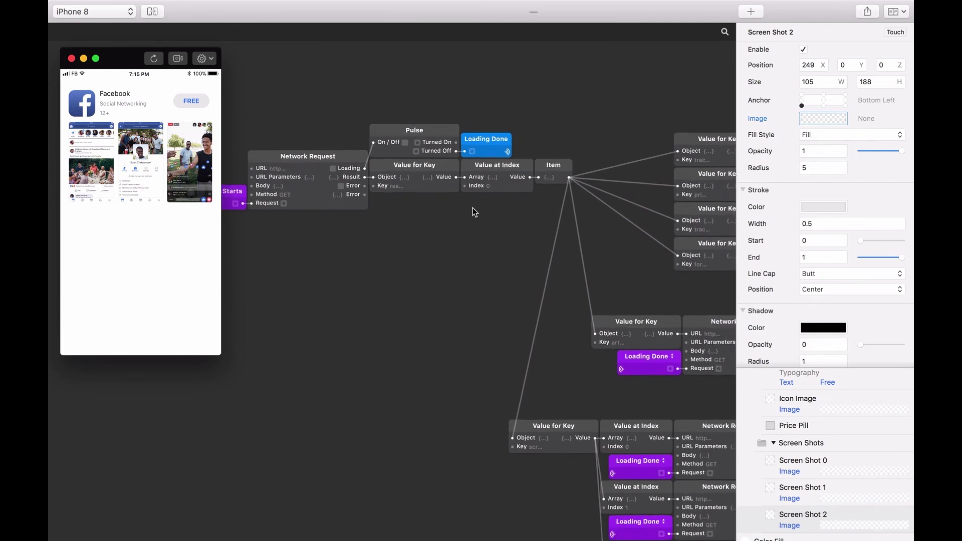
click(499, 172)
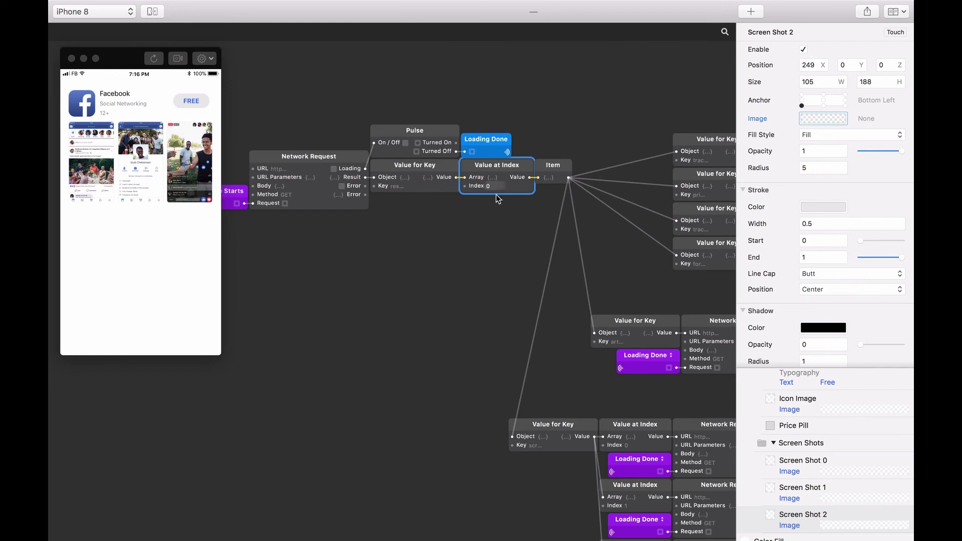
double_click(494, 231)
text(loop ov)
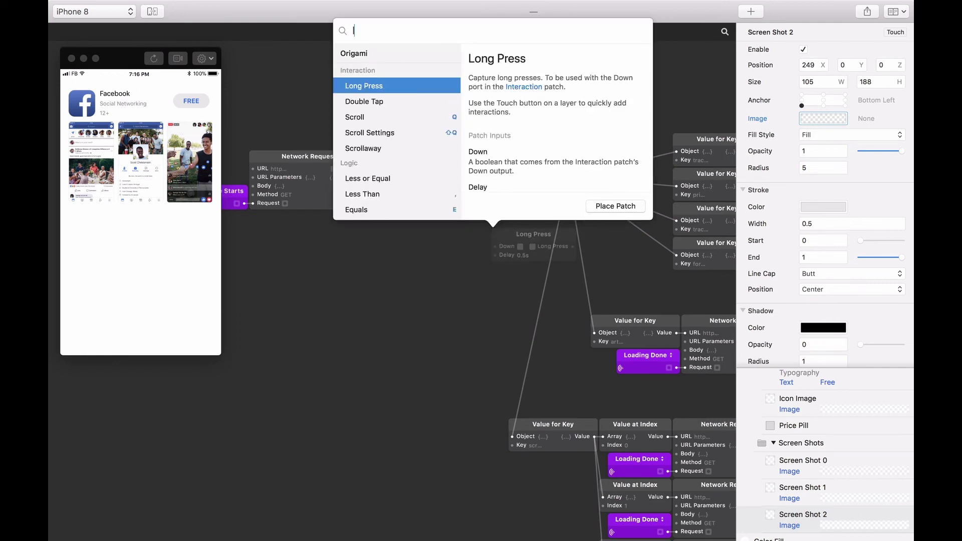
key(Return)
drag(532, 239, 500, 226)
click(455, 177)
drag(458, 191, 459, 237)
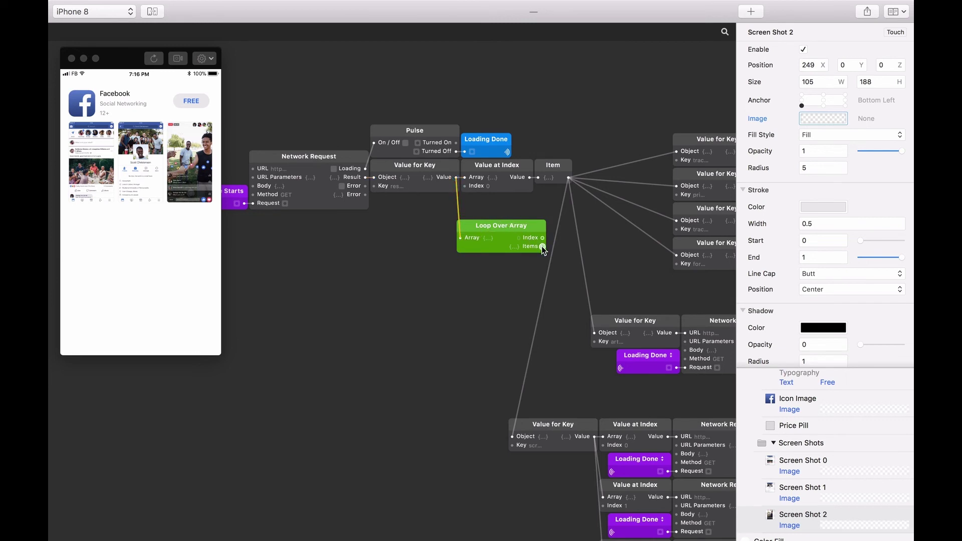
Step: Connect Loop Over Array's Items output to the Item patch, delete the old Value at Index patch and move Loop Over Array into its place
drag(540, 186, 538, 178)
click(515, 169)
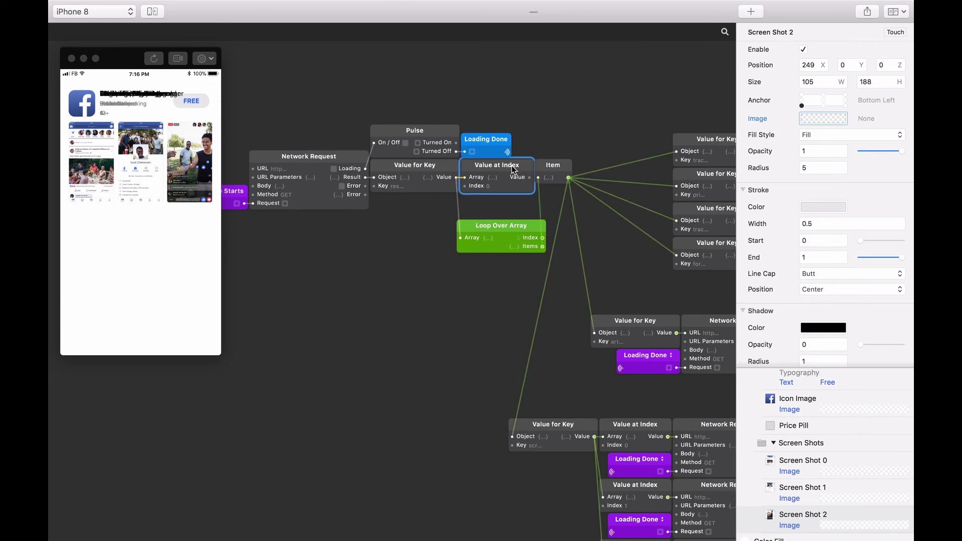
key(Delete)
drag(547, 169, 559, 170)
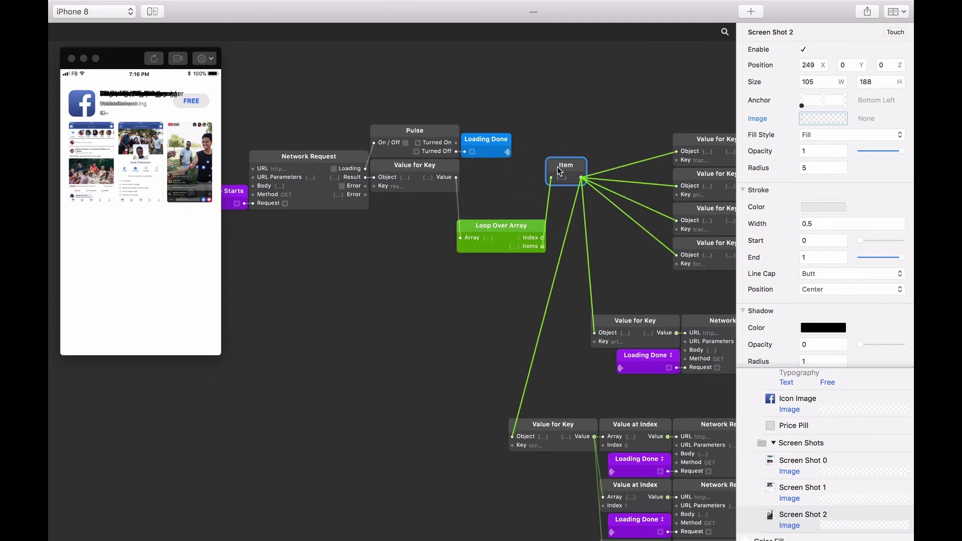
drag(500, 226, 502, 164)
Step: Line the Item patch up with Loop Over Array's Items output and rename it Items
click(569, 171)
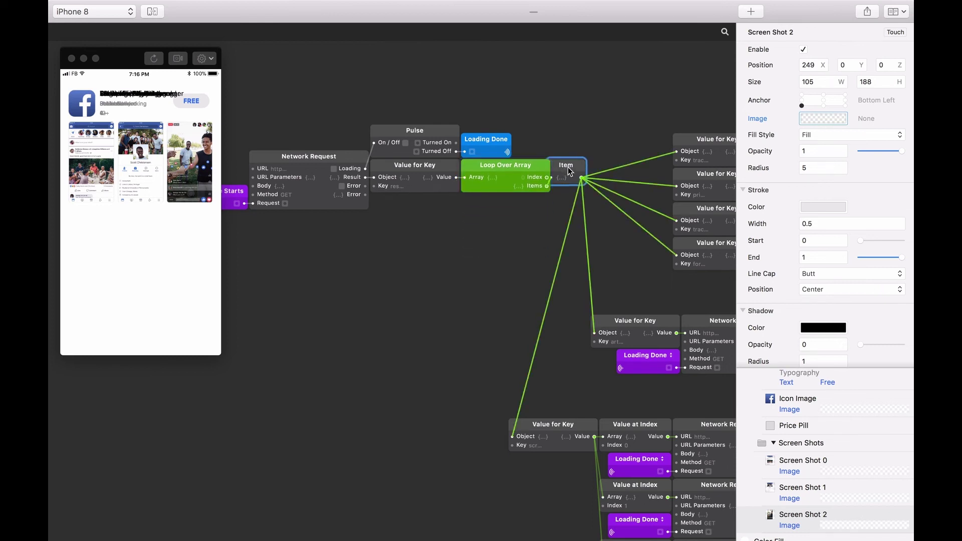
drag(569, 170, 574, 178)
double_click(574, 178)
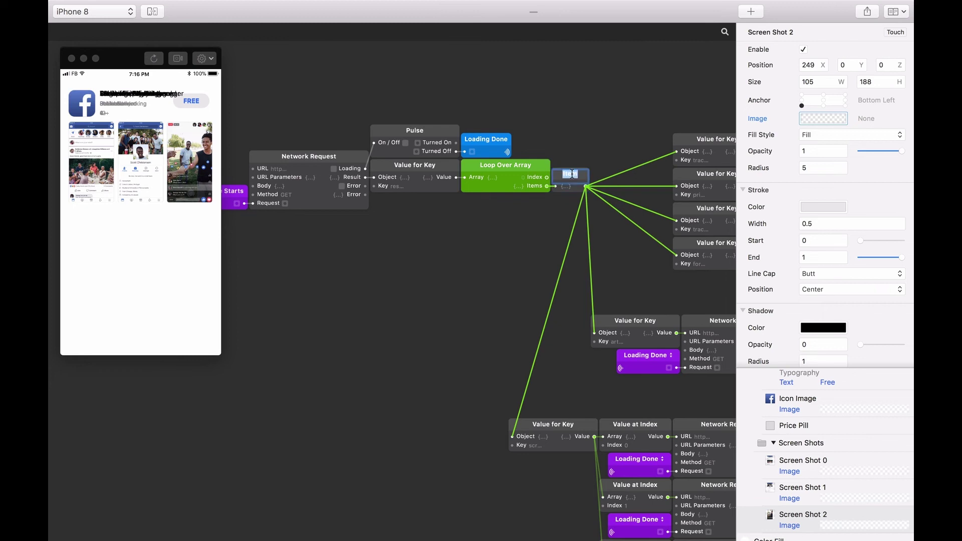
text(s)
key(Return)
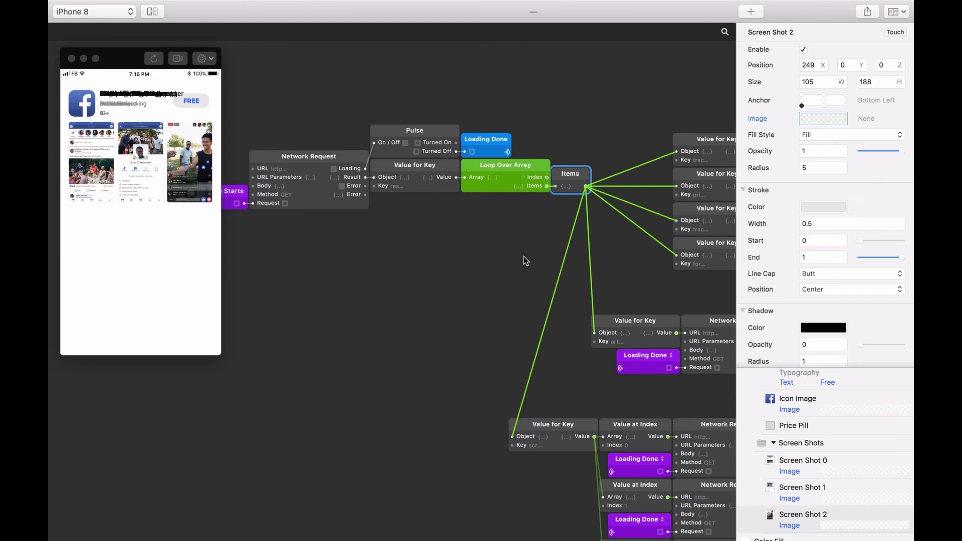
Step: Select the App Details layer group and add a Multiply patch above the trackName Value for Key patch
scroll(817, 393, up, 10)
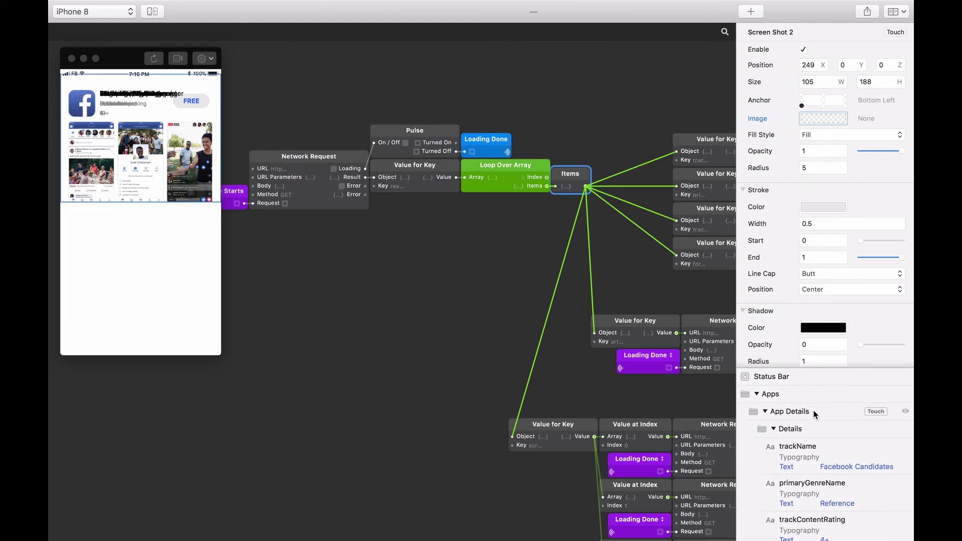
click(810, 411)
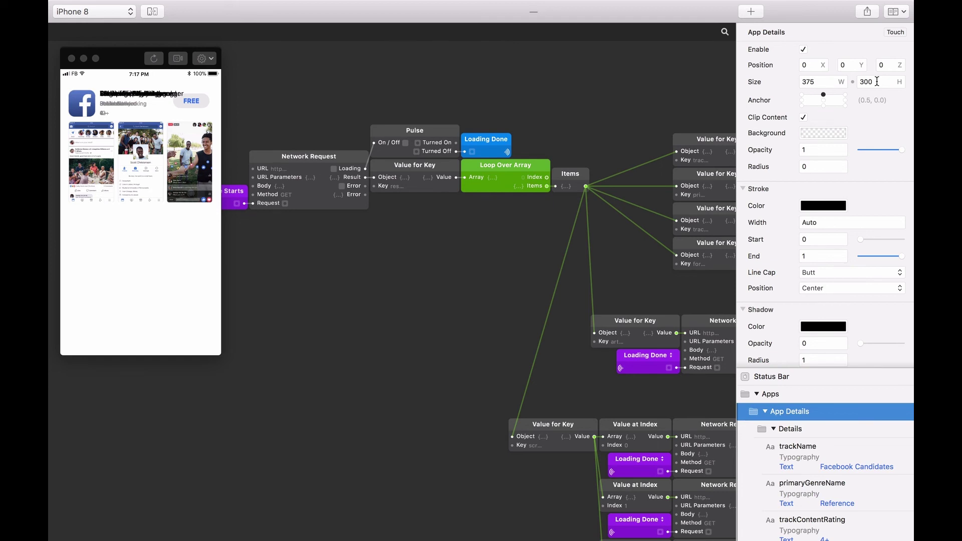
scroll(671, 102, right, 10)
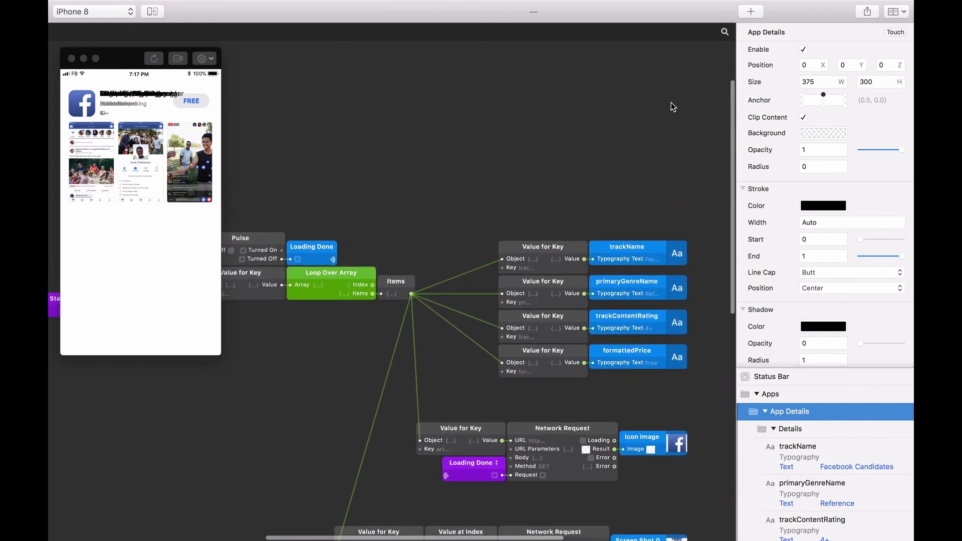
double_click(539, 152)
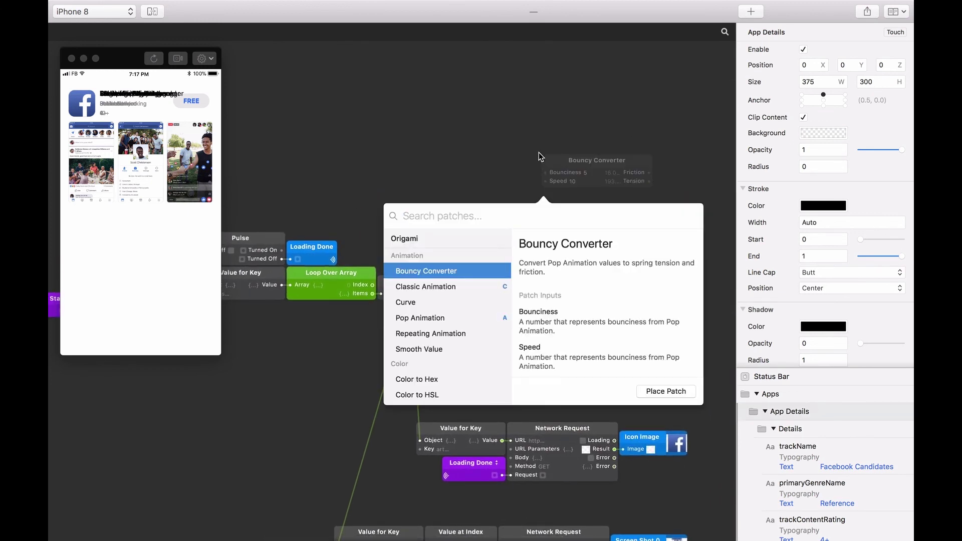
text(mult)
key(Return)
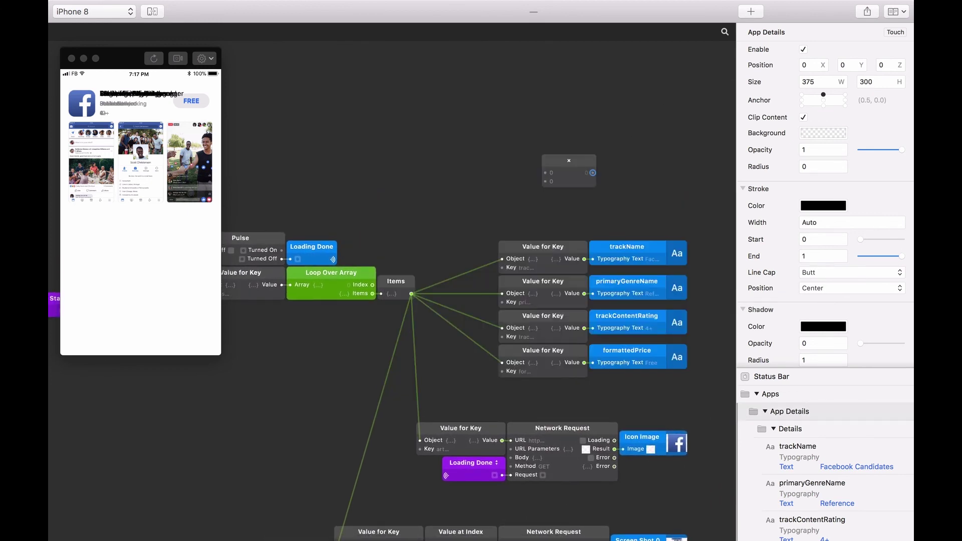
Step: Multiply Loop Over Array's Index output by 300, connect the result to the App Details layer's Y position and restart the prototype preview
drag(557, 155, 536, 157)
drag(372, 285, 522, 175)
click(534, 181)
text(300)
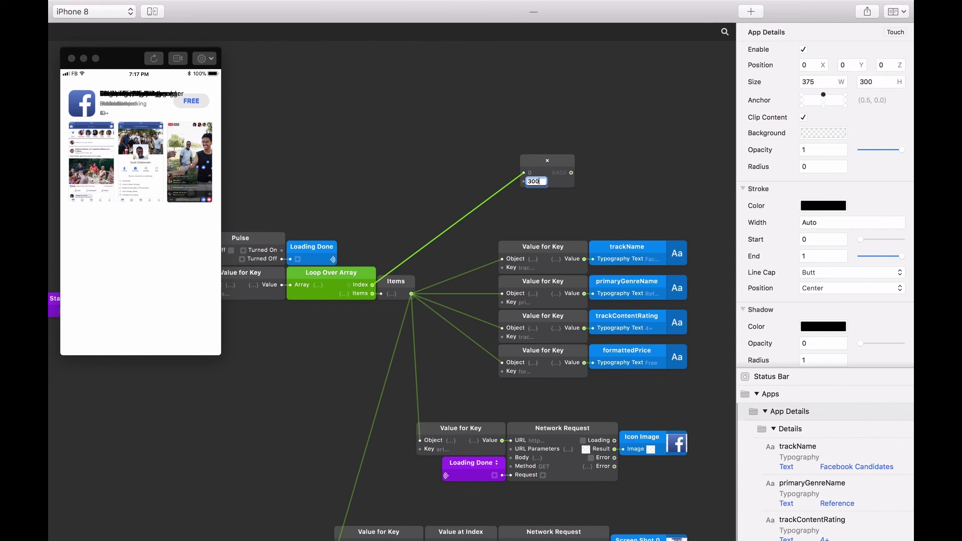
key(Return)
drag(571, 173, 833, 65)
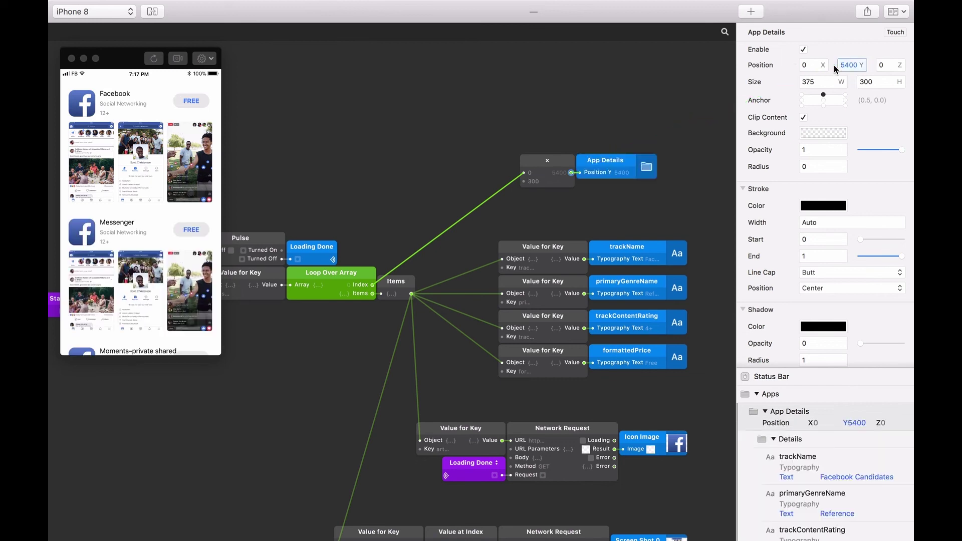
click(155, 60)
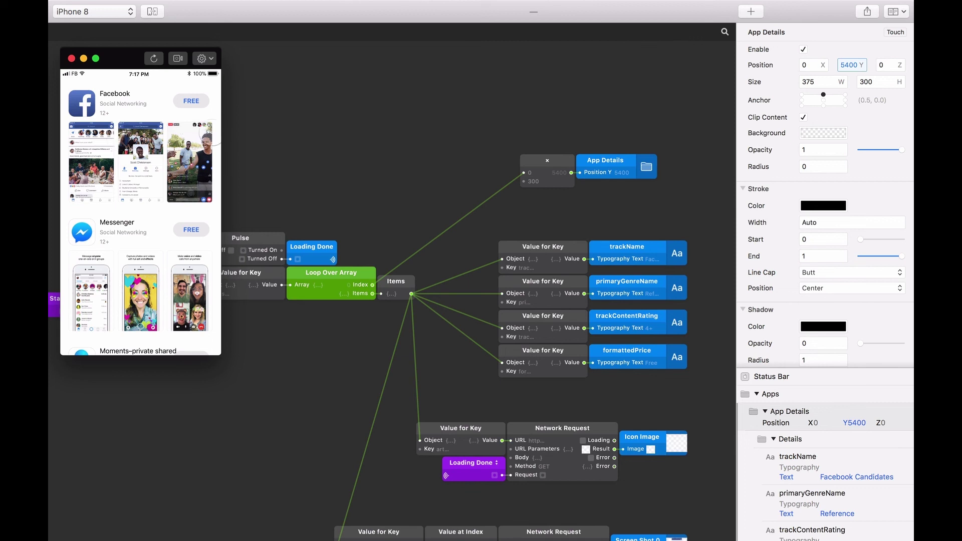
Step: Move the Multiply patch together with its App Details Position Y patch higher up, leaving room above the trackName patches
click(514, 136)
drag(654, 205, 538, 147)
drag(603, 152, 603, 58)
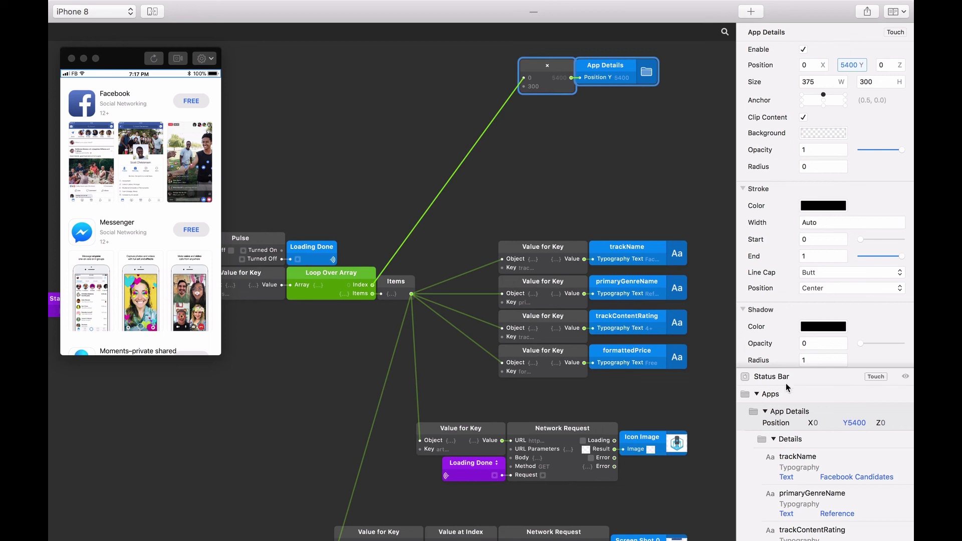
Step: Add a Scroll Y interaction to the Apps layer group and try scrolling the app list in the preview
click(800, 396)
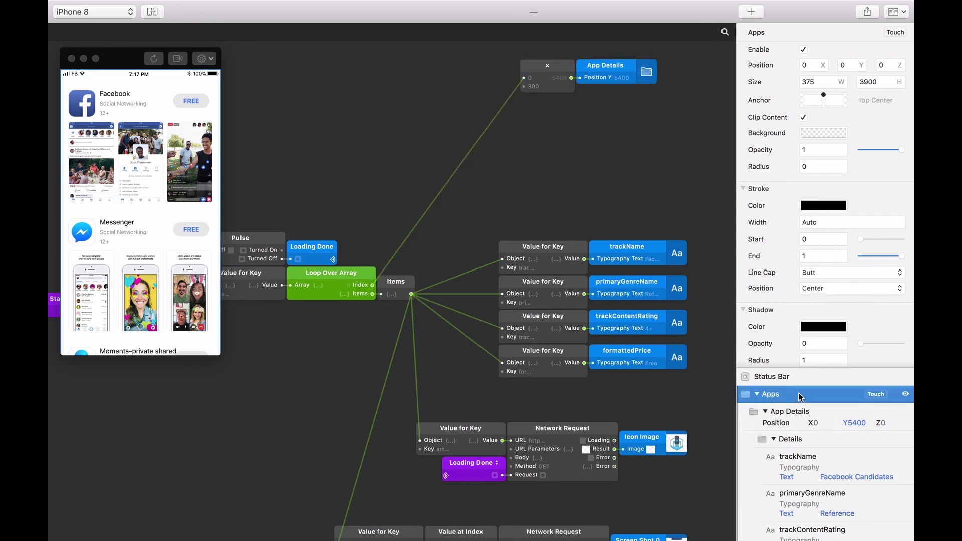
click(874, 395)
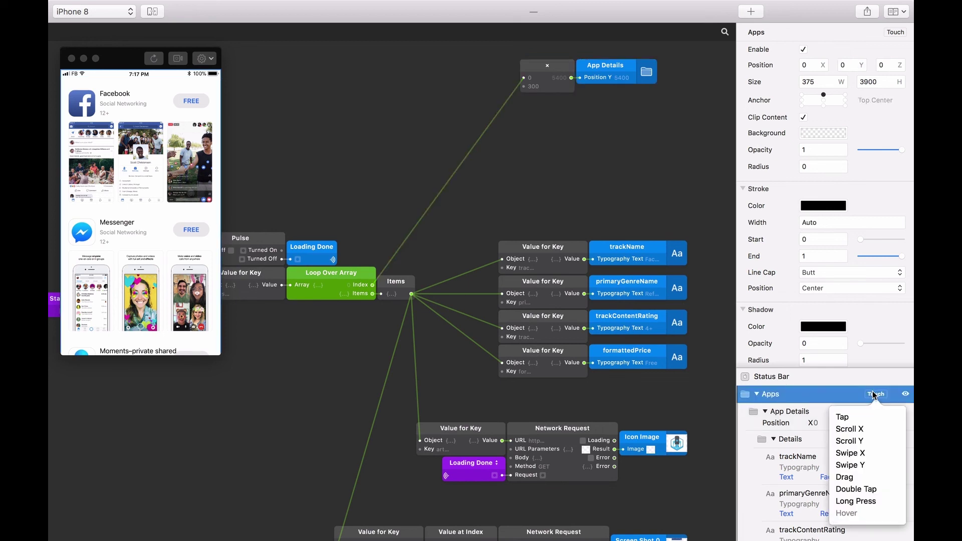
click(876, 441)
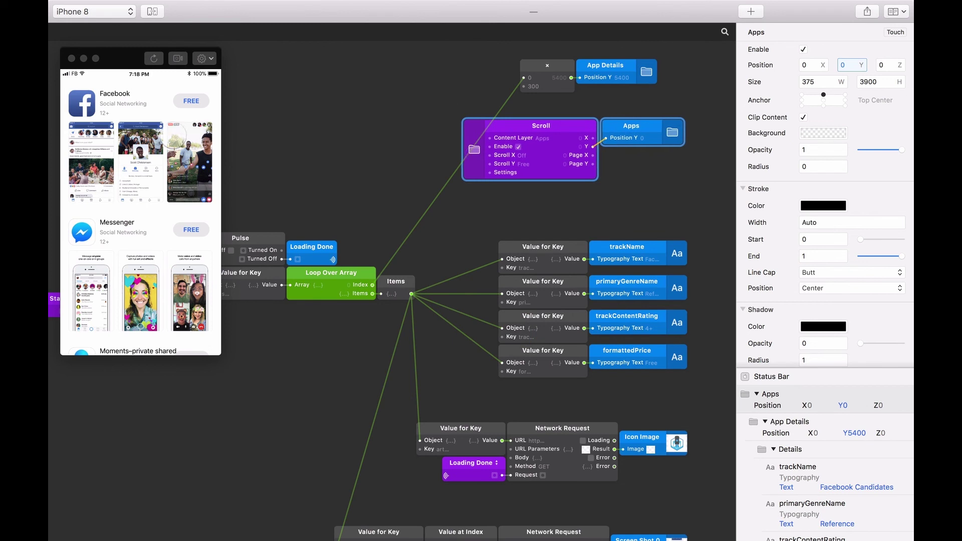
scroll(153, 212, down, 3)
scroll(154, 212, down, 3)
scroll(155, 235, up, 5)
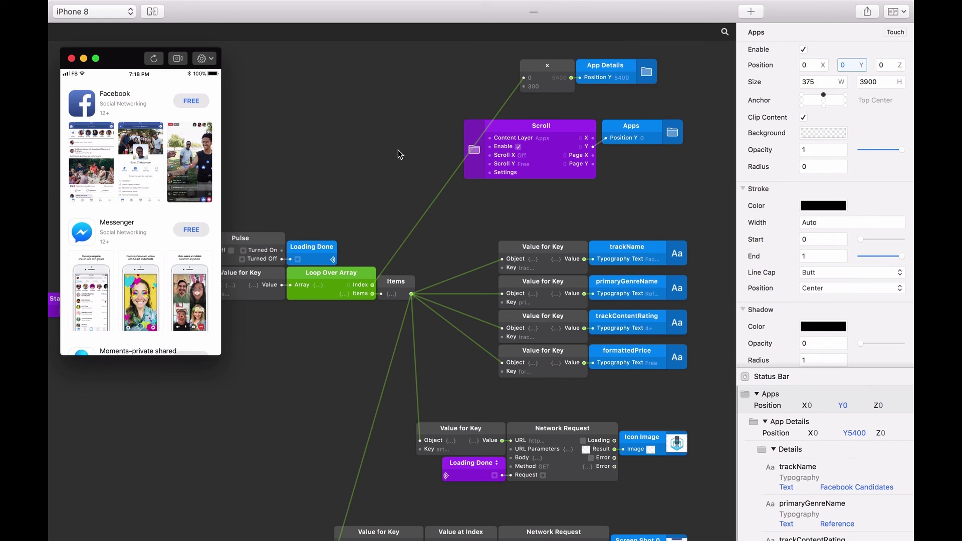
Step: Add a Loop Count patch below the Scroll patch and connect Loop Over Array's Index output to its Loop input
double_click(563, 202)
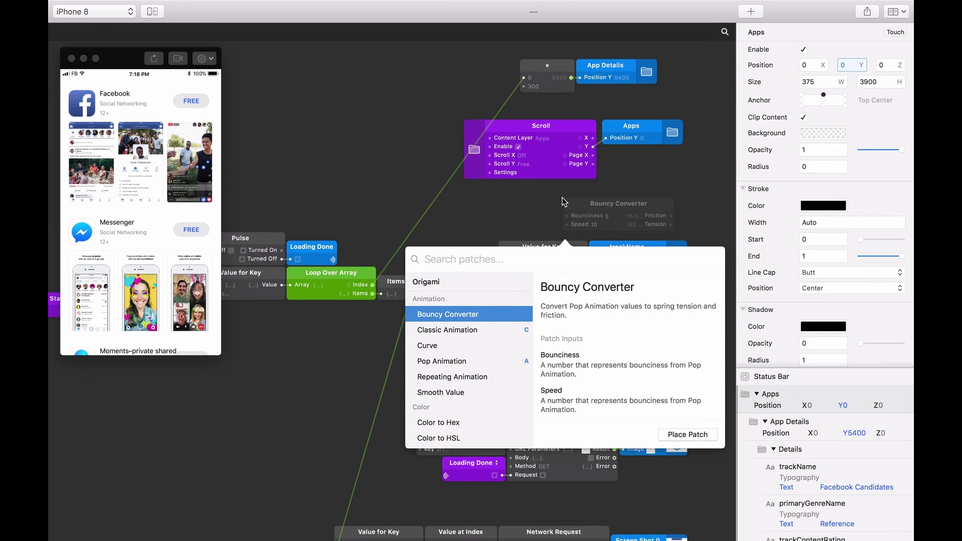
text(loop coun)
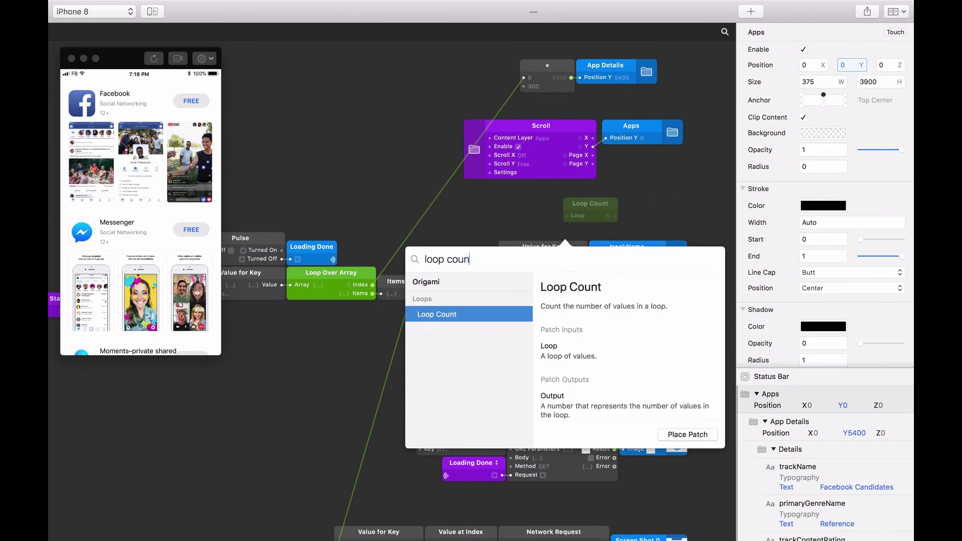
key(Return)
drag(587, 202, 555, 193)
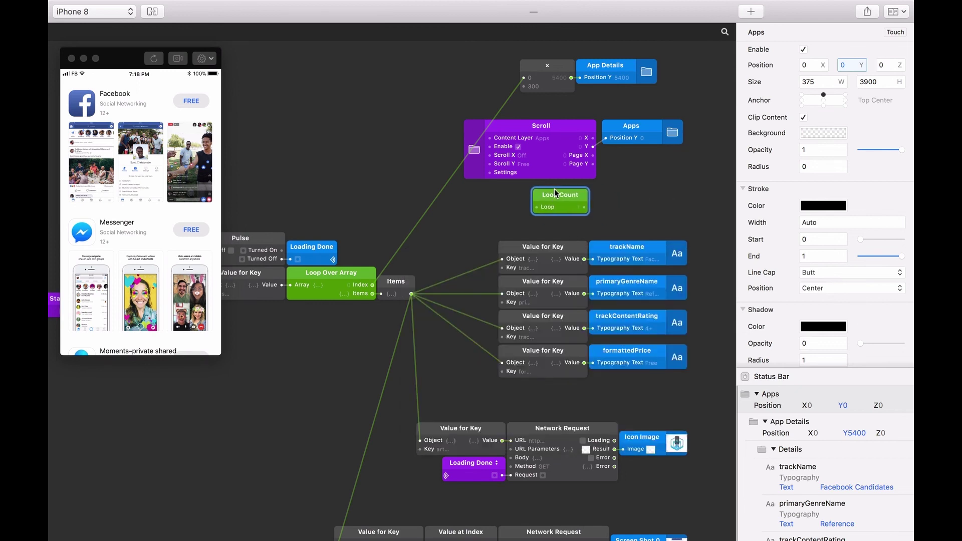
drag(373, 285, 538, 208)
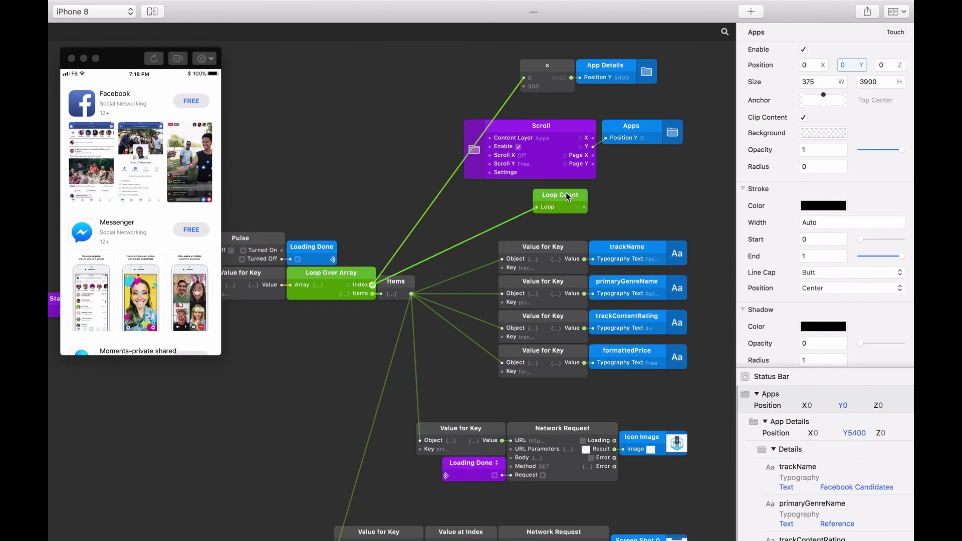
Step: Add a Multiply patch beside Loop Count, multiply the count by 300 and connect the result to the Apps layer's height
click(609, 209)
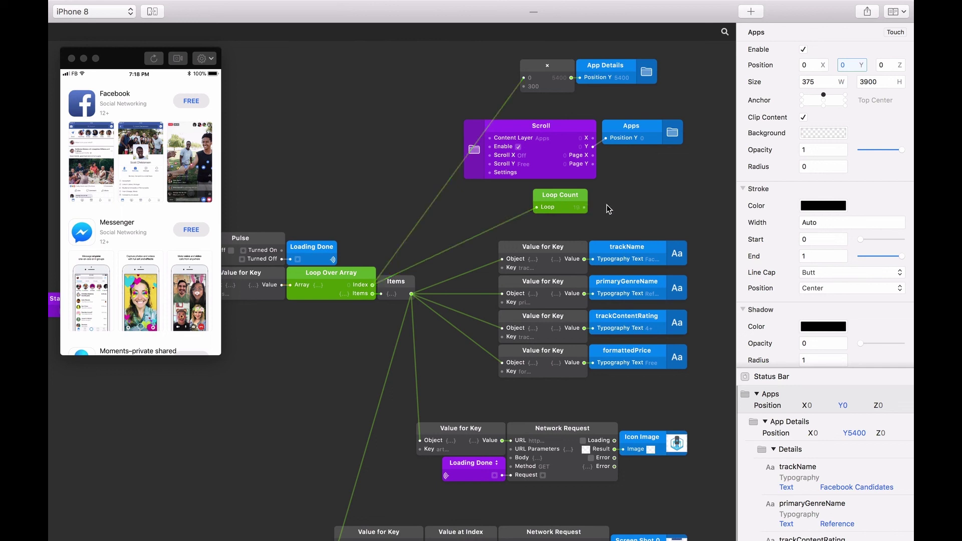
double_click(609, 210)
text(mult)
key(Return)
drag(619, 214, 592, 210)
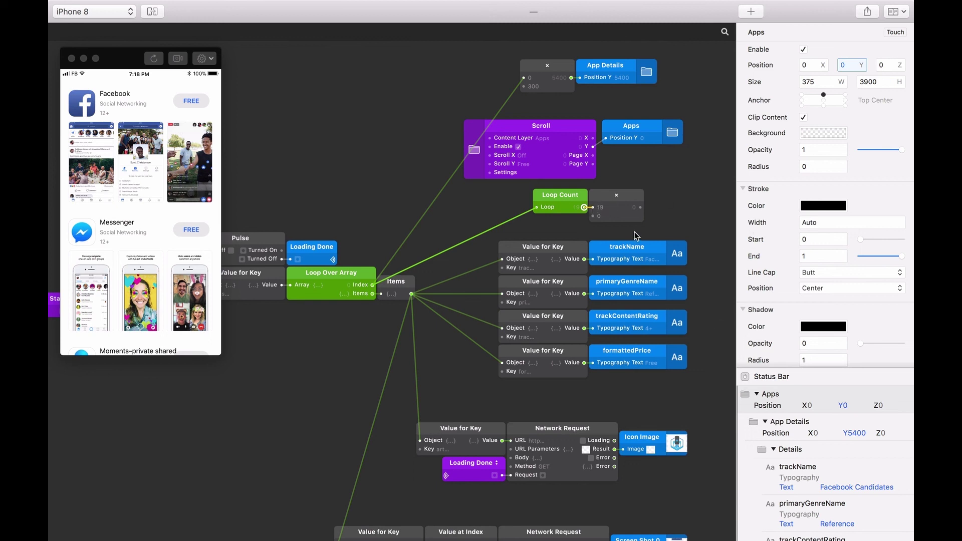
click(604, 217)
text(300)
key(Return)
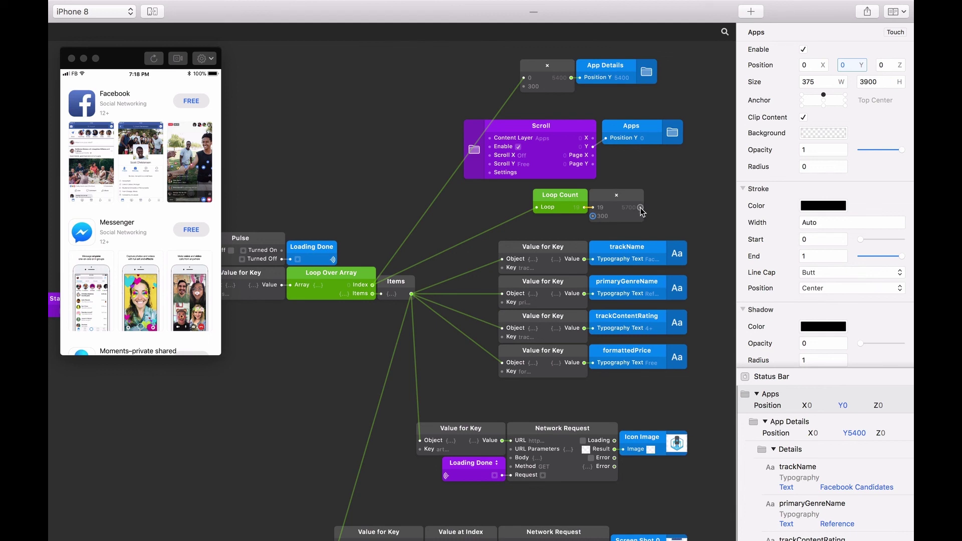
drag(642, 209, 853, 83)
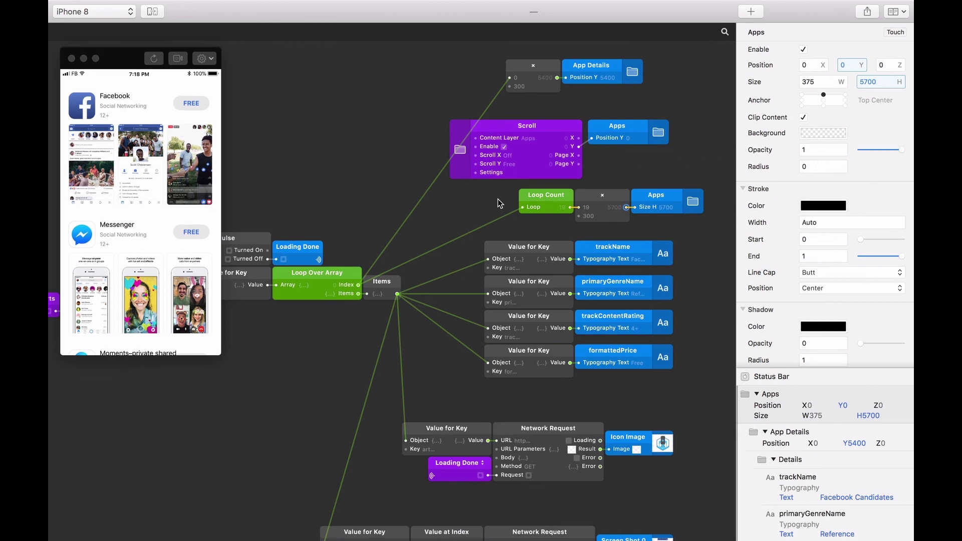
Step: Tidy the Loop Count, Scroll and App Details patch groups so that they line up above the trackName patches
click(526, 204)
shift+click(602, 196)
shift+click(661, 195)
drag(672, 196, 640, 197)
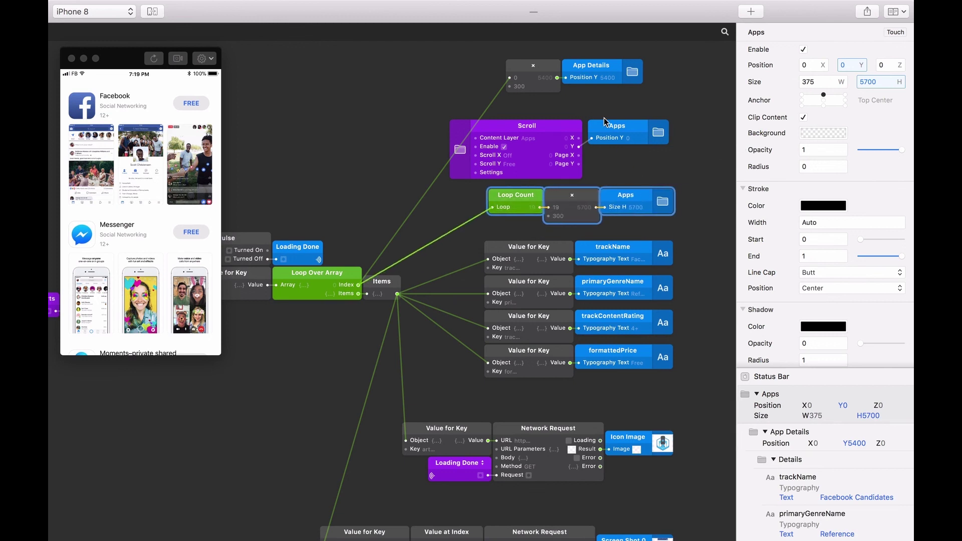
drag(623, 133, 573, 130)
click(563, 130)
drag(491, 67, 645, 71)
Step: Test scrolling down and back up through the full list of apps in the prototype preview
click(237, 131)
drag(140, 203, 142, 117)
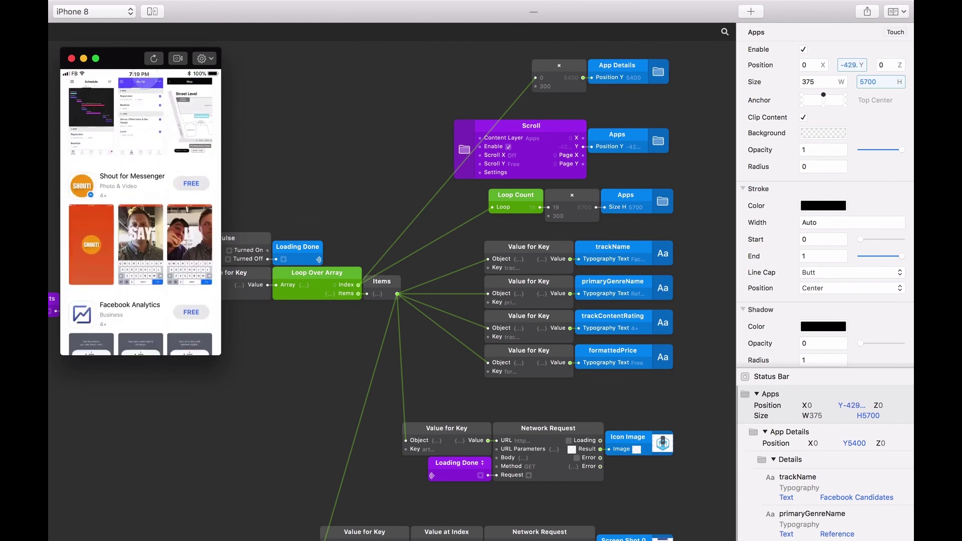
drag(142, 196, 139, 305)
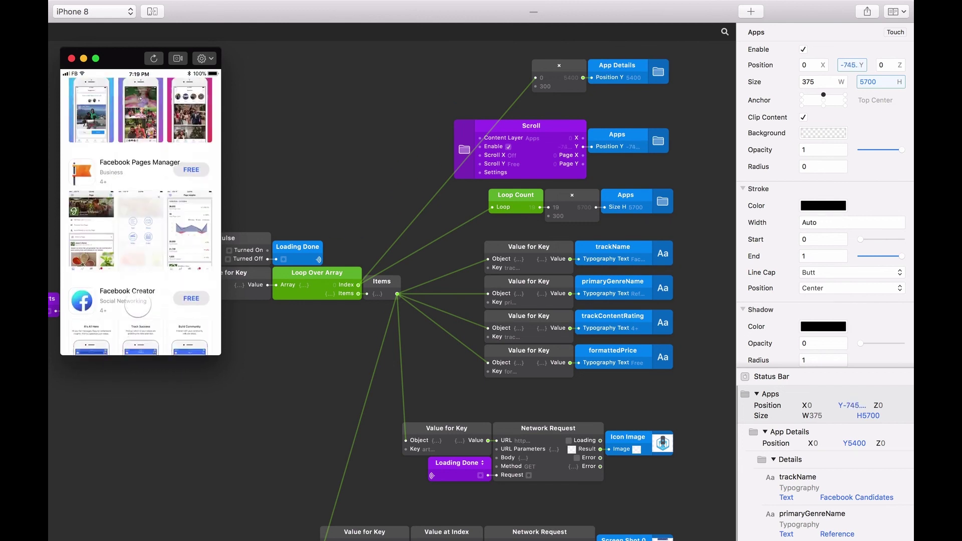